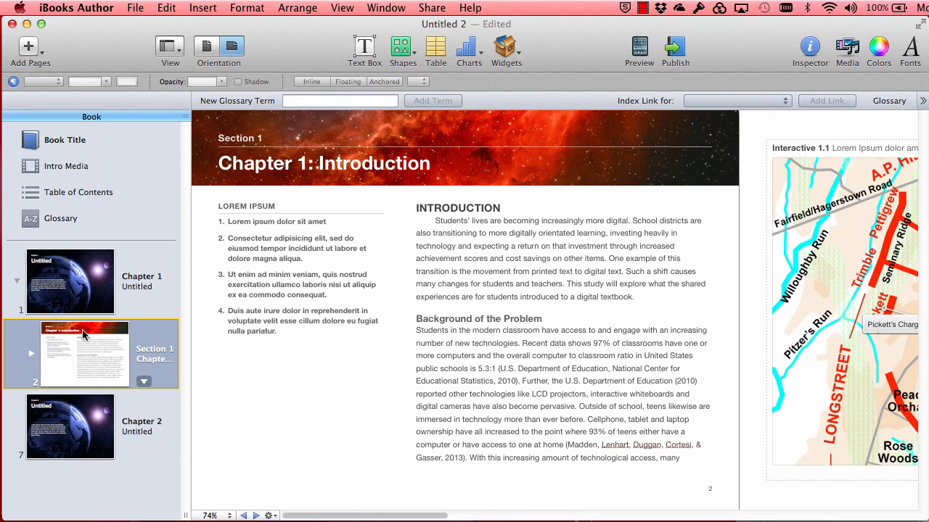
# - Import Sample1.docx from the Finder window into the book after Chapter 2, using the Section layout and preserving document paragraph styles
pyautogui.moveTo(927, 276); pyautogui.dragTo(662, 157)
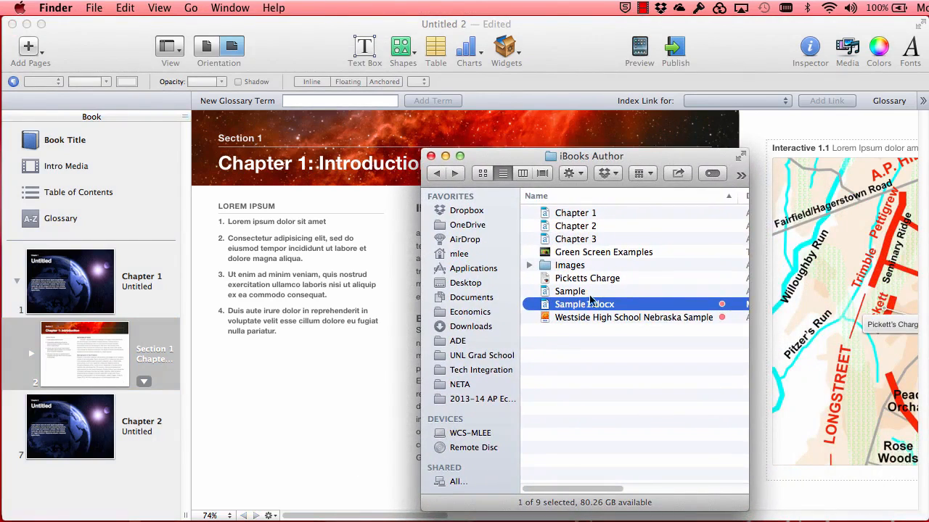
pyautogui.click(583, 354)
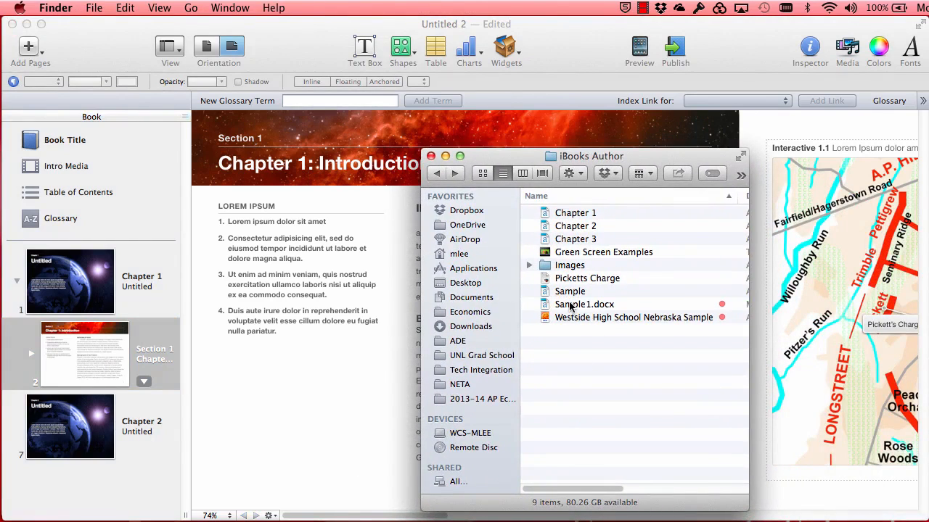
pyautogui.moveTo(571, 308); pyautogui.dragTo(78, 472)
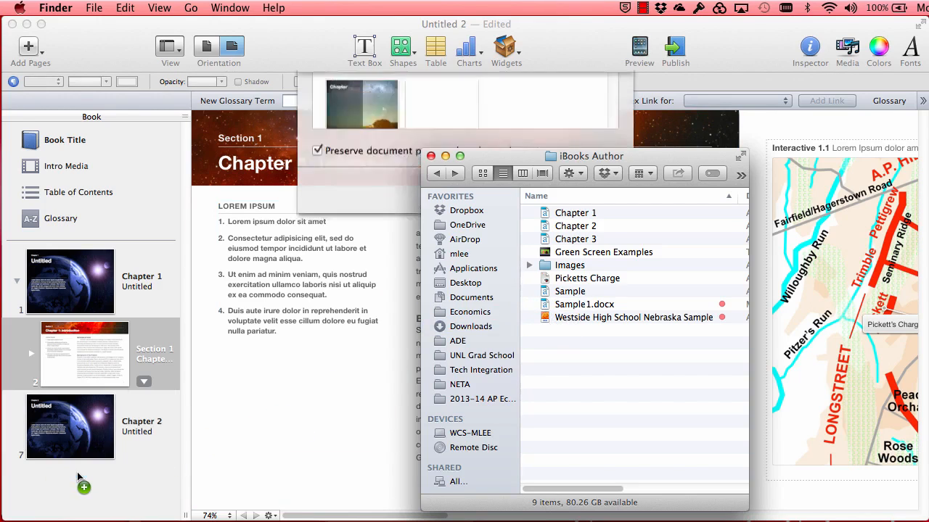
pyautogui.click(498, 110)
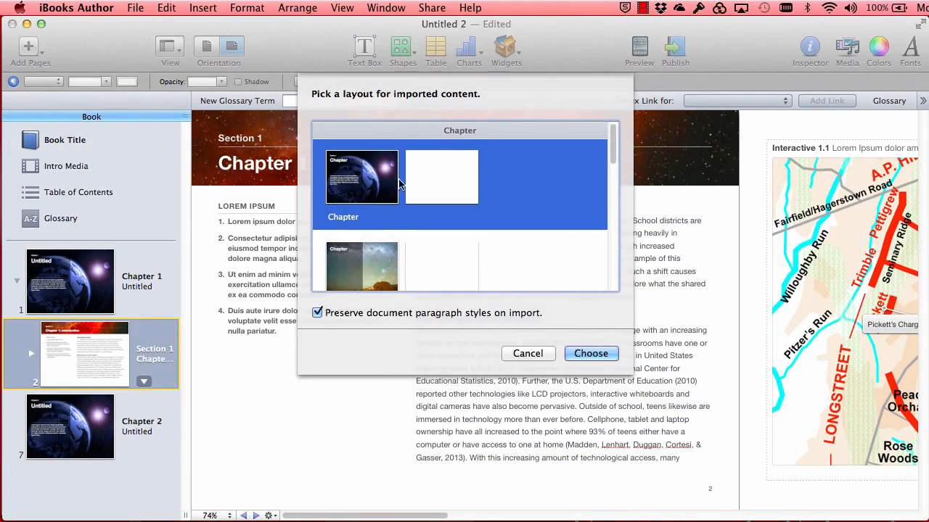
pyautogui.scroll(-5, 377, 224)
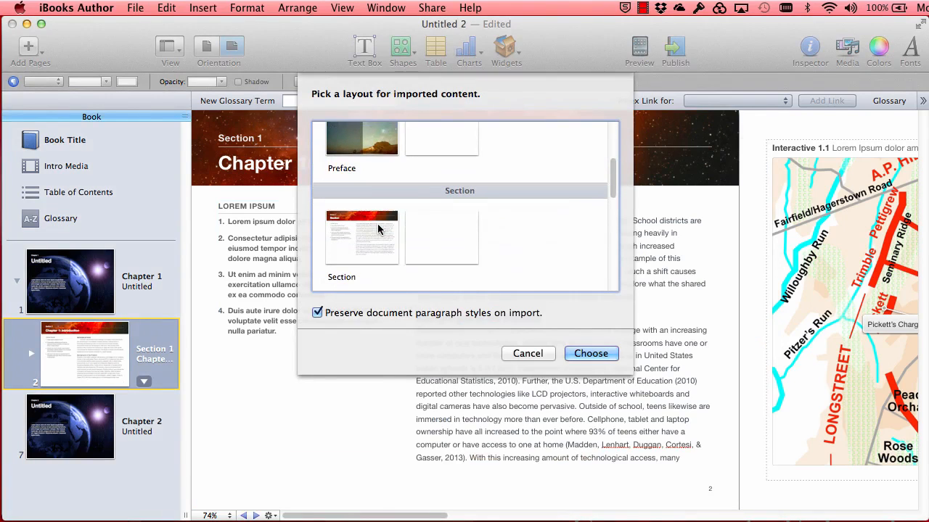
pyautogui.click(377, 223)
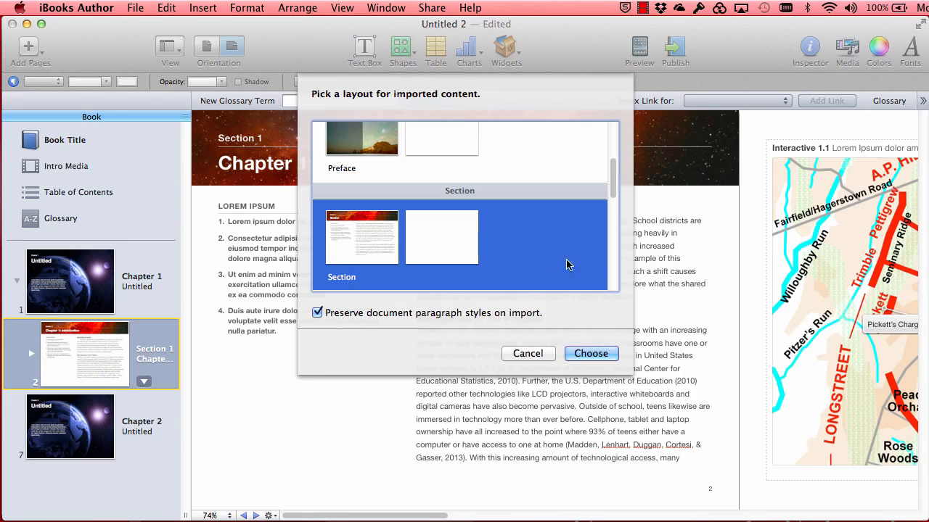
pyautogui.click(585, 353)
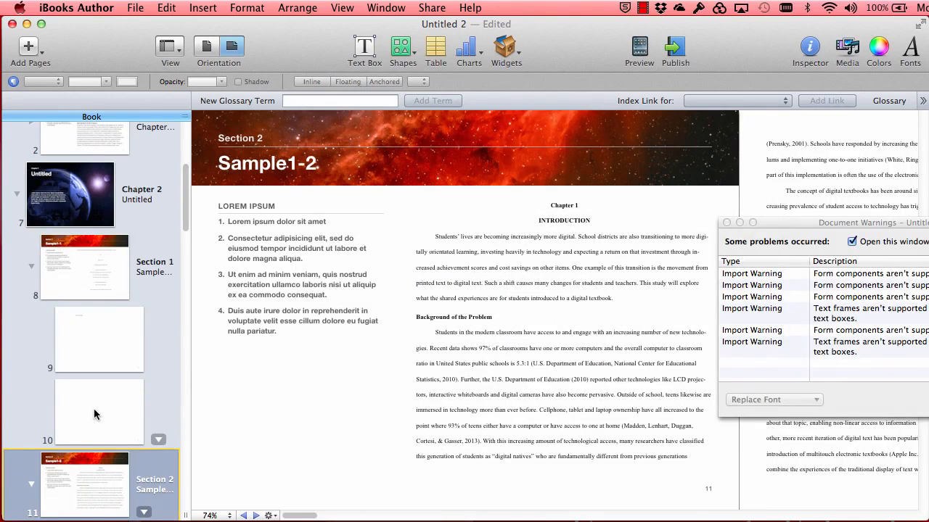
# - Review the import problems listed in the Document Warnings window and close it
pyautogui.scroll(-2, 94, 408)
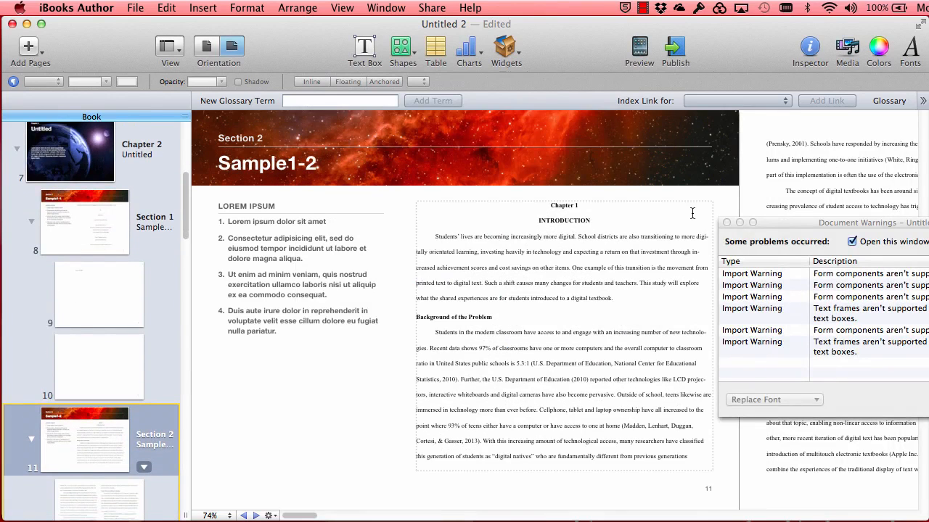
pyautogui.moveTo(797, 224); pyautogui.dragTo(556, 211)
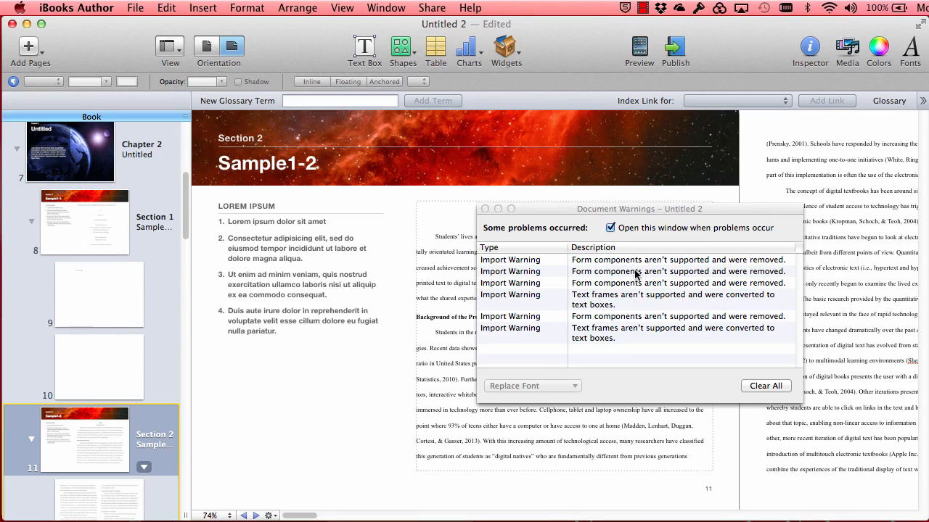
pyautogui.click(485, 209)
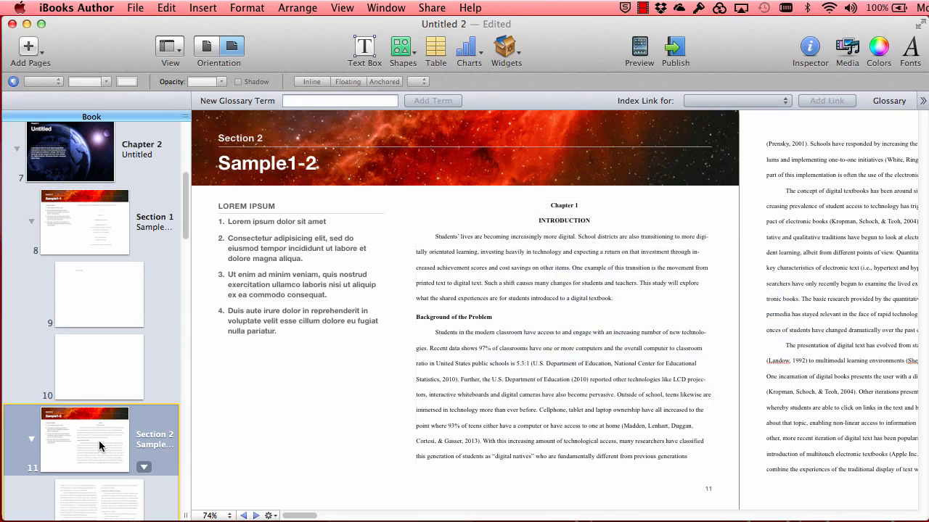
# - Look through the imported pages of Section 2 to examine how the Word text, chapter headings and page breaks came in
pyautogui.scroll(-4, 98, 440)
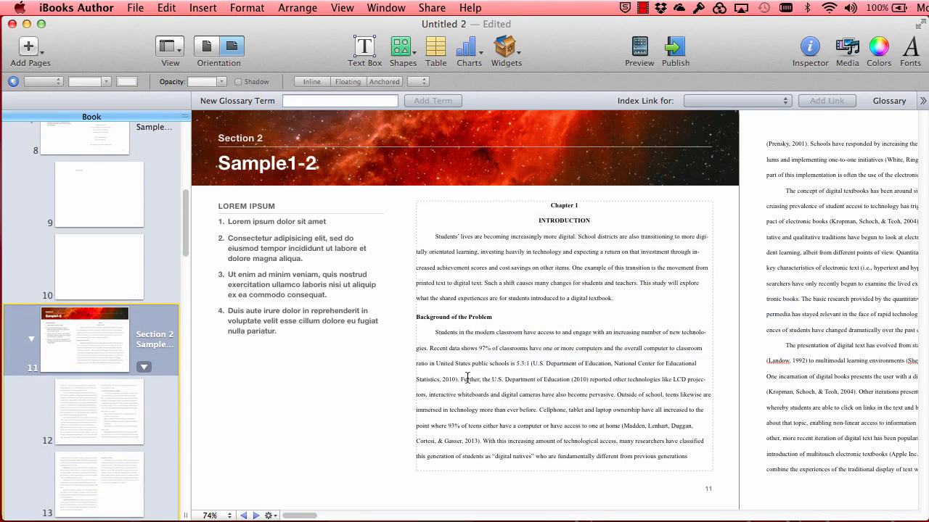
pyautogui.hscroll(2, 468, 378)
pyautogui.hscroll(3, 572, 218)
pyautogui.hscroll(15, 571, 218)
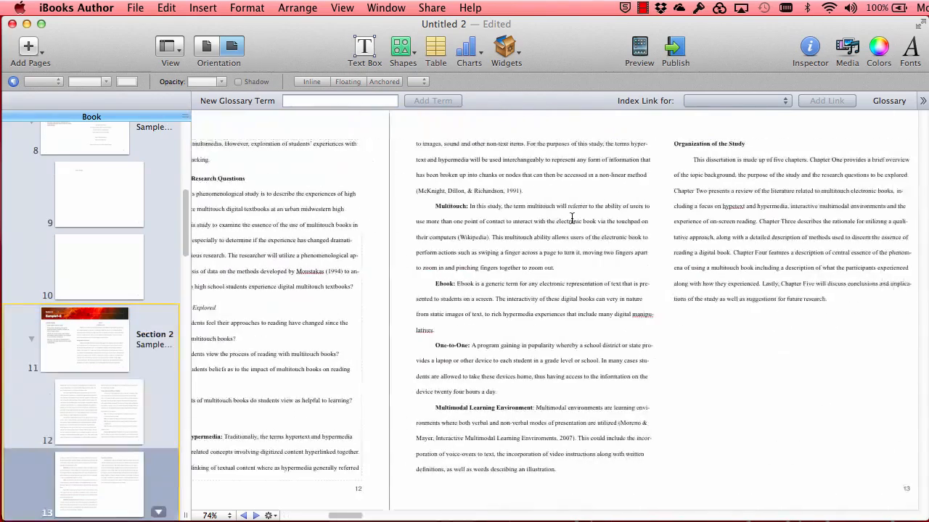
pyautogui.hscroll(15, 572, 218)
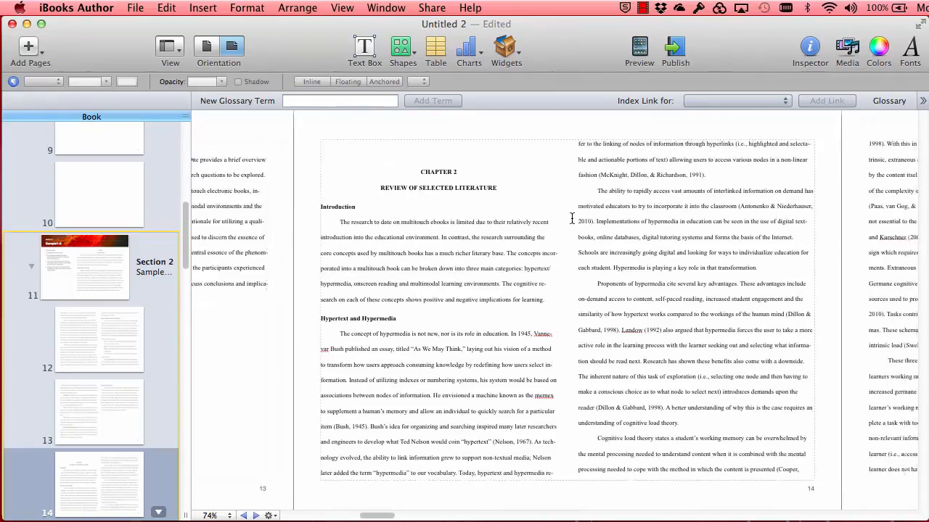
pyautogui.hscroll(15, 571, 219)
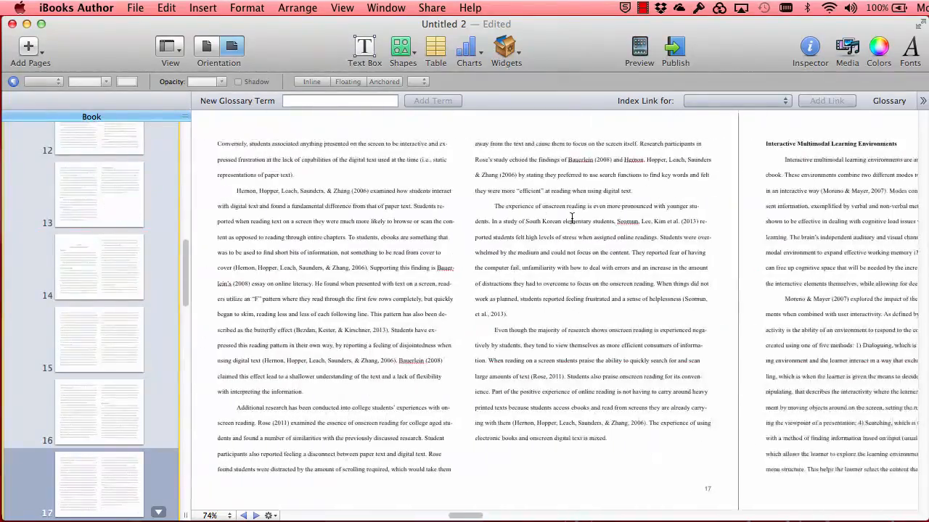
pyautogui.hscroll(15, 572, 218)
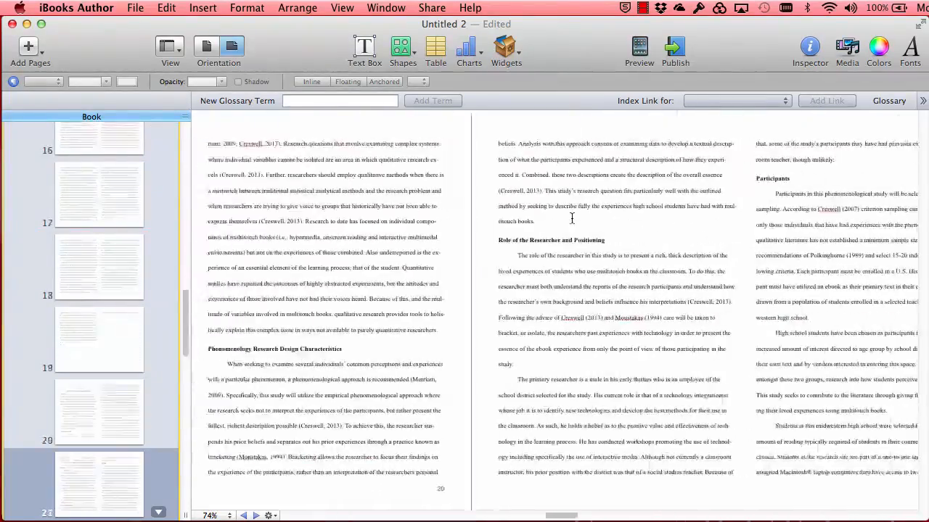
pyautogui.hscroll(-10, 472, 266)
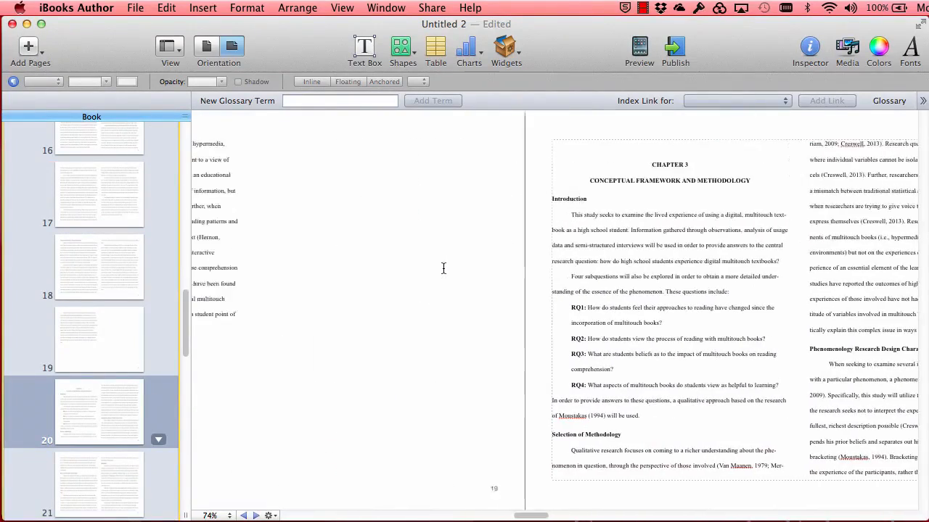
pyautogui.hscroll(-2, 270, 346)
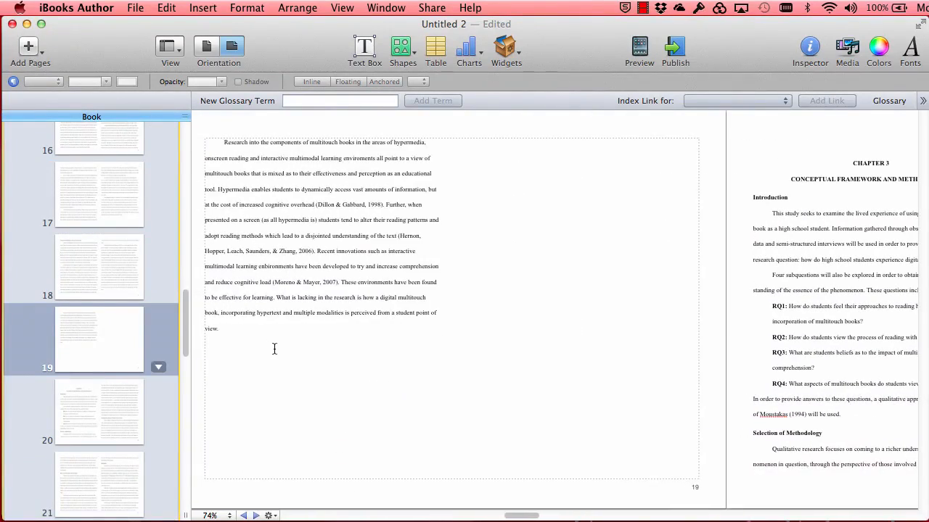
pyautogui.hscroll(10, 274, 349)
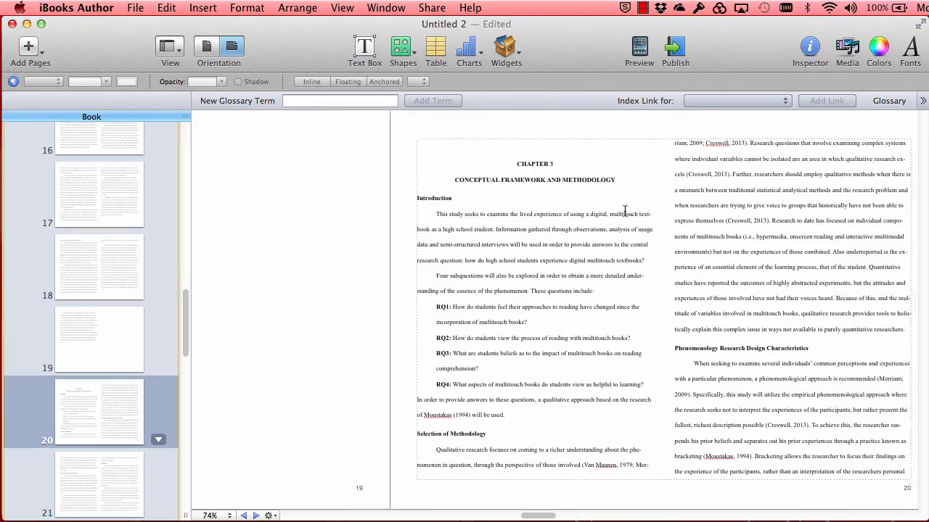
pyautogui.hscroll(15, 624, 211)
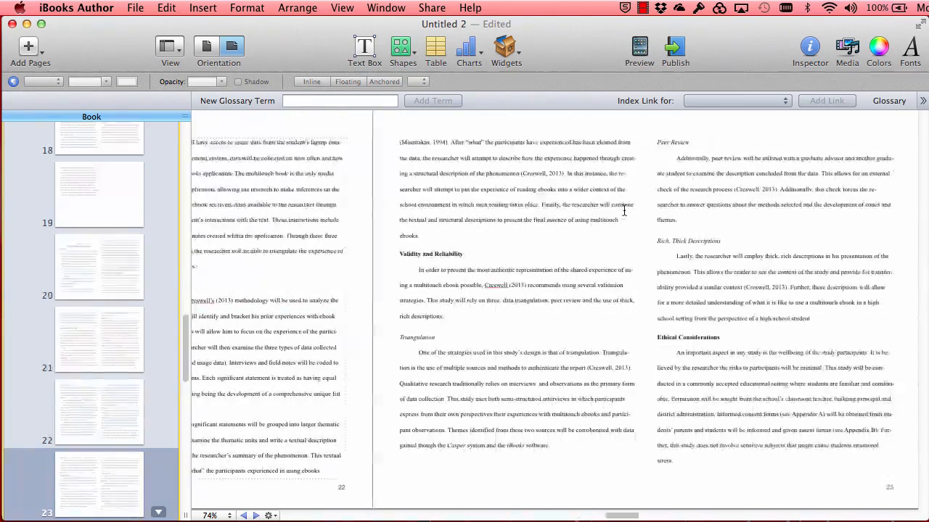
pyautogui.hscroll(8, 624, 210)
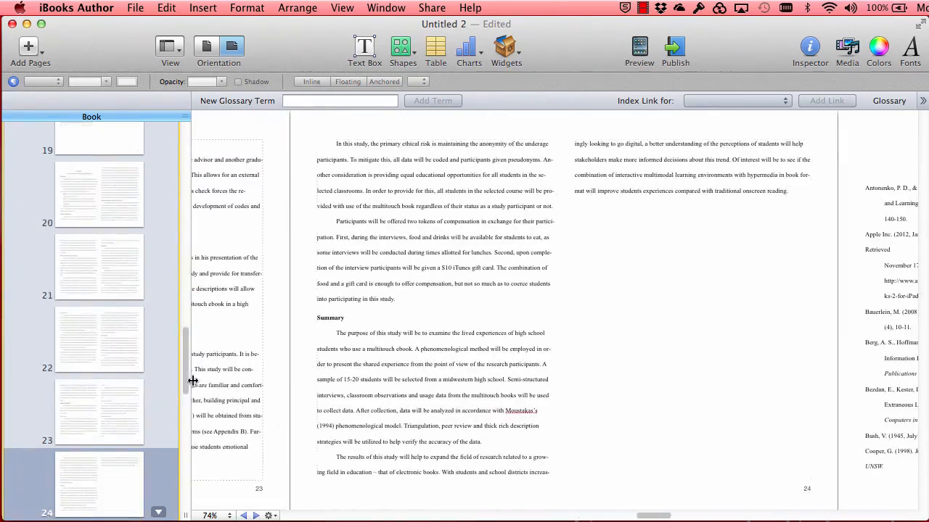
pyautogui.moveTo(187, 379); pyautogui.dragTo(188, 267)
pyautogui.hscroll(-5, 384, 312)
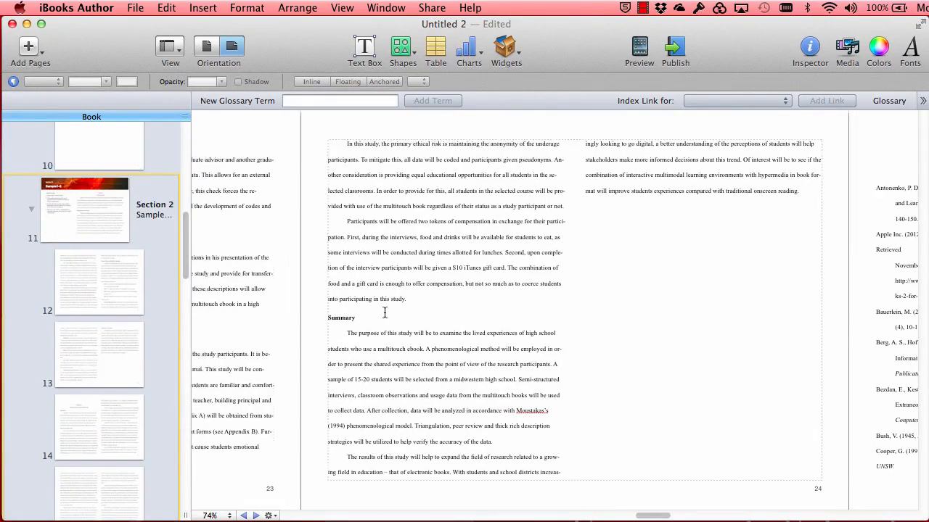
pyautogui.hscroll(-10, 385, 312)
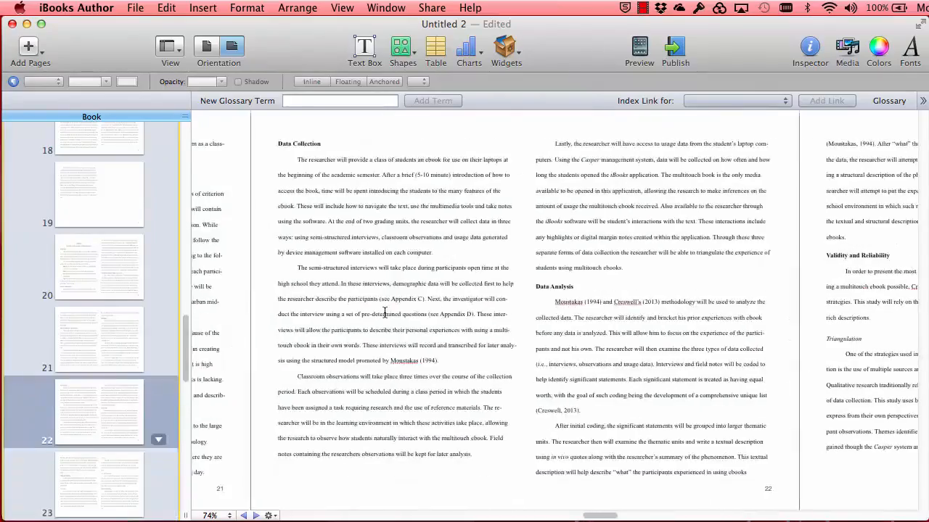
pyautogui.hscroll(-4, 384, 314)
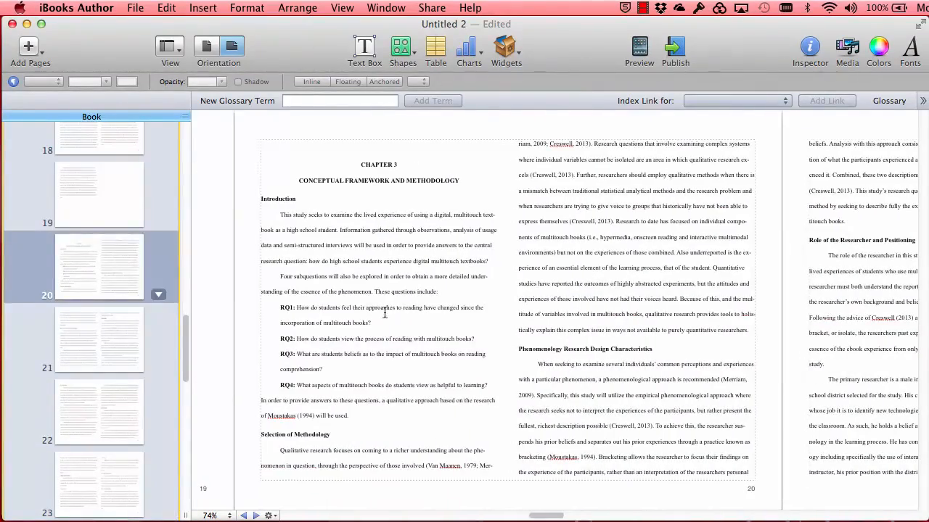
# - Enlarge the Chapter 3 page view to 150% for a closer look and restore the zoom to 74%
pyautogui.click(223, 515)
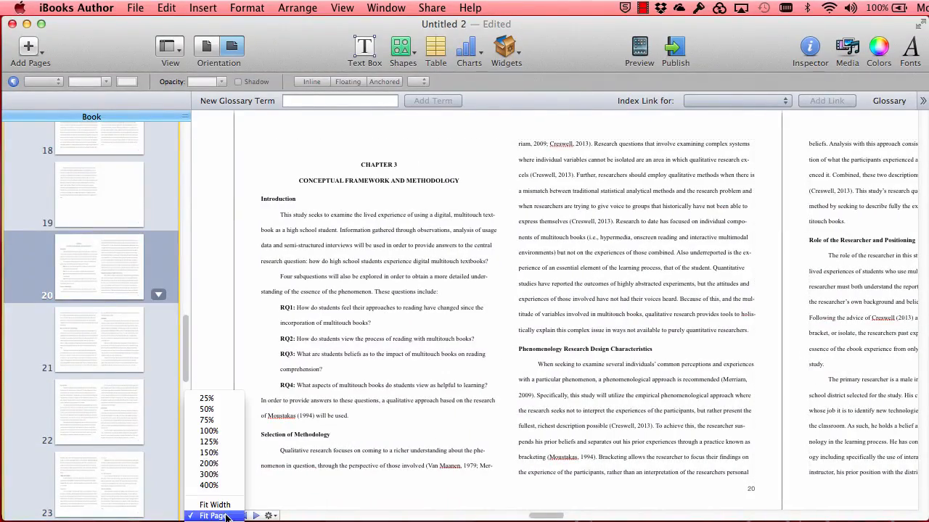
pyautogui.click(218, 452)
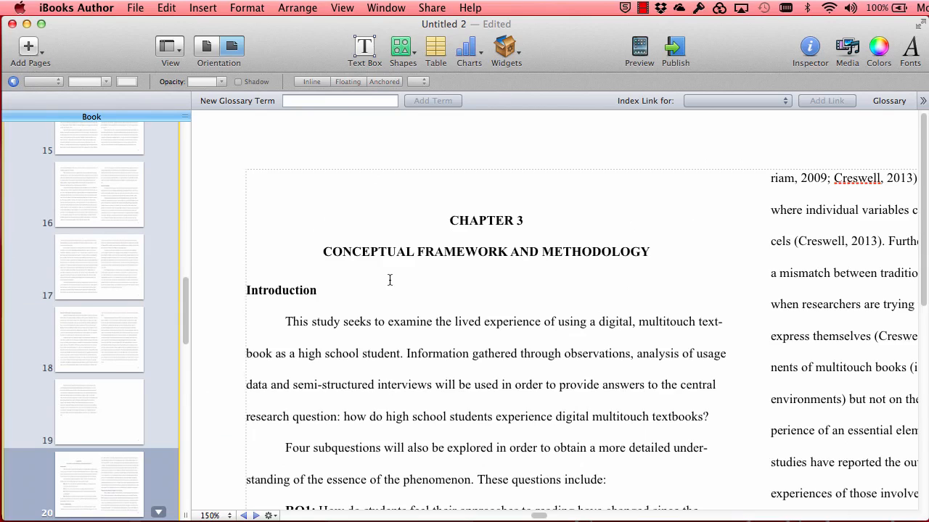
pyautogui.click(214, 516)
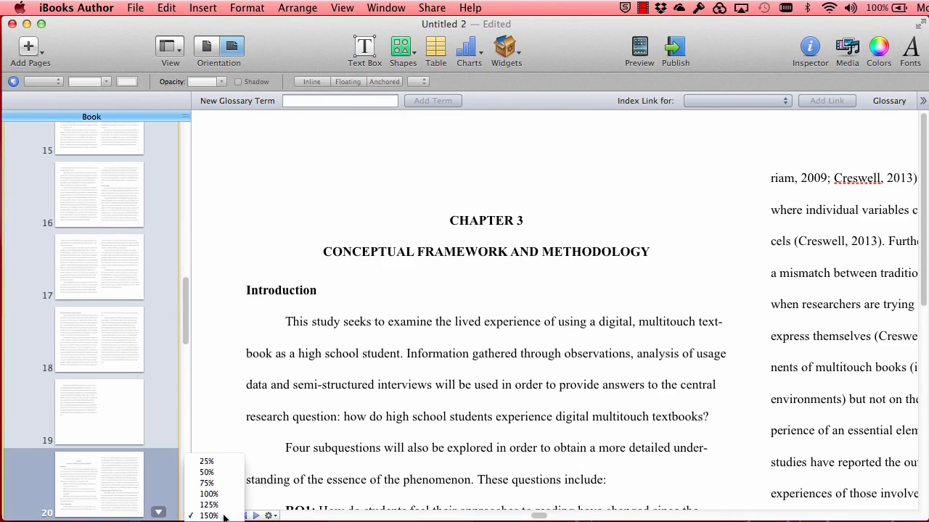
pyautogui.click(217, 483)
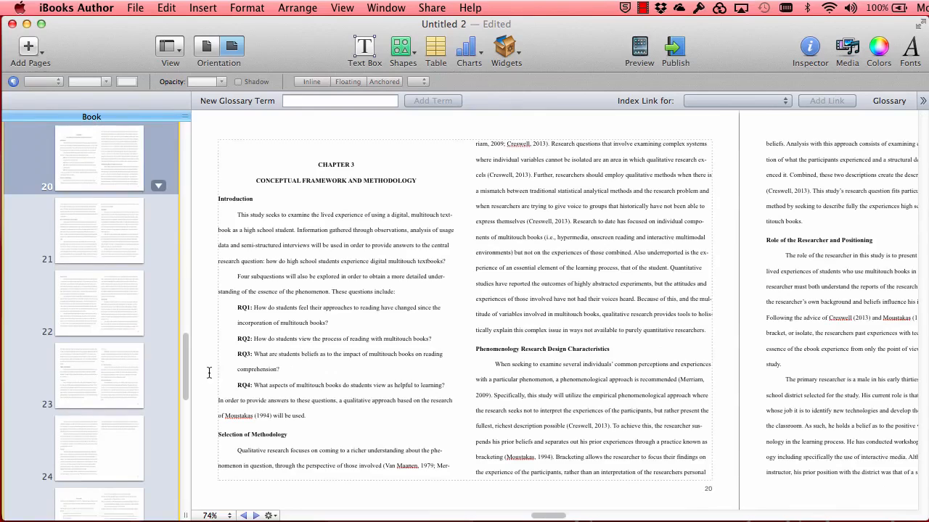
# - Delete both imported sections, Sample1-2 and Sample1-1, from Chapter 2 and confirm the page deletions
pyautogui.scroll(5, 146, 317)
pyautogui.moveTo(185, 250); pyautogui.dragTo(186, 211)
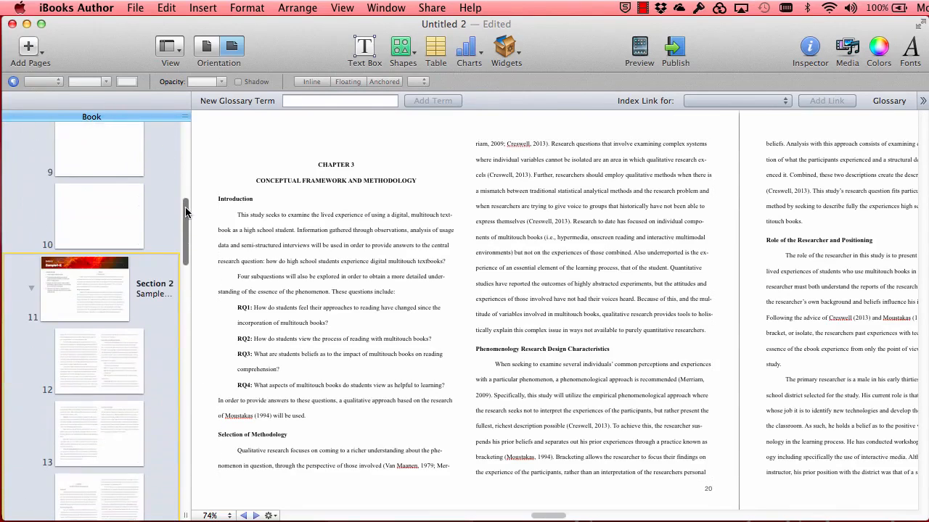
pyautogui.click(106, 284)
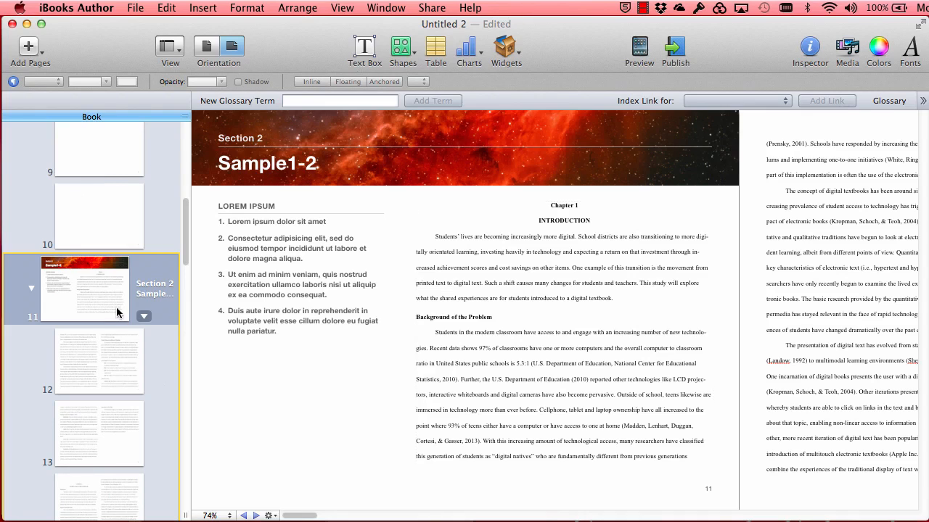
pyautogui.press('Delete')
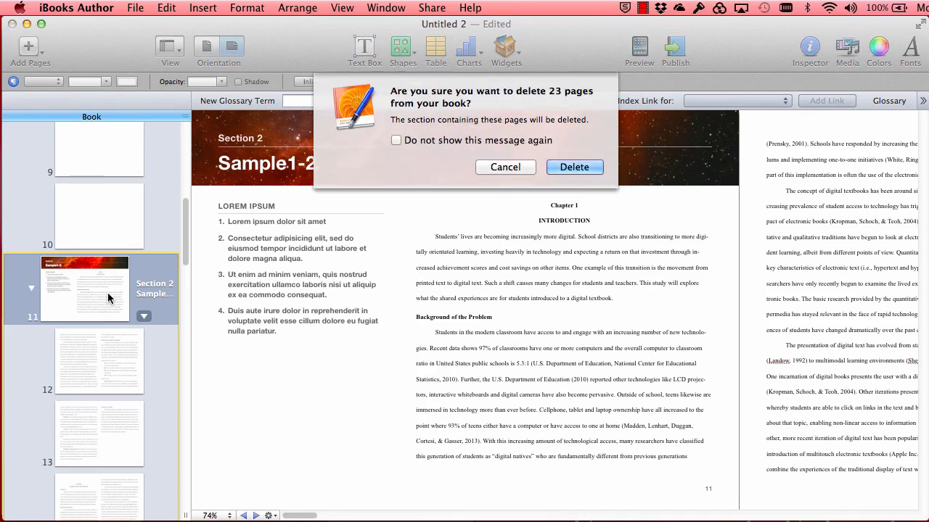
pyautogui.press('Return')
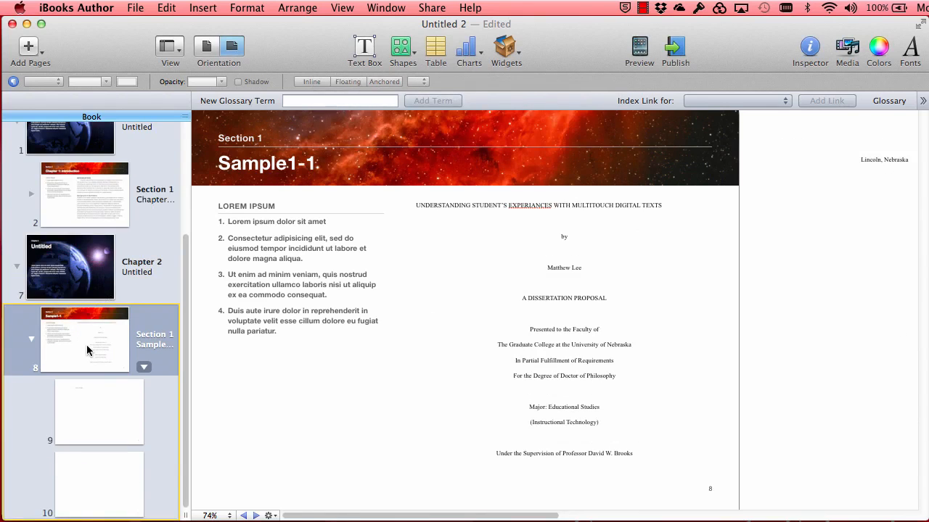
pyautogui.press('Delete')
pyautogui.press('Return')
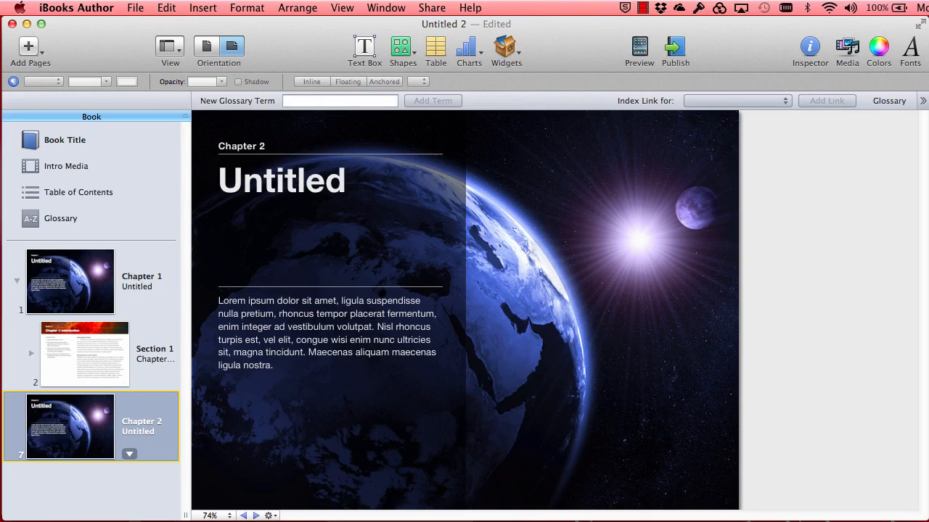
# - Switch to the iBooks Author folder in Finder, expand the Images folder and open Sample1.docx in Word
pyautogui.press('super+Tab')
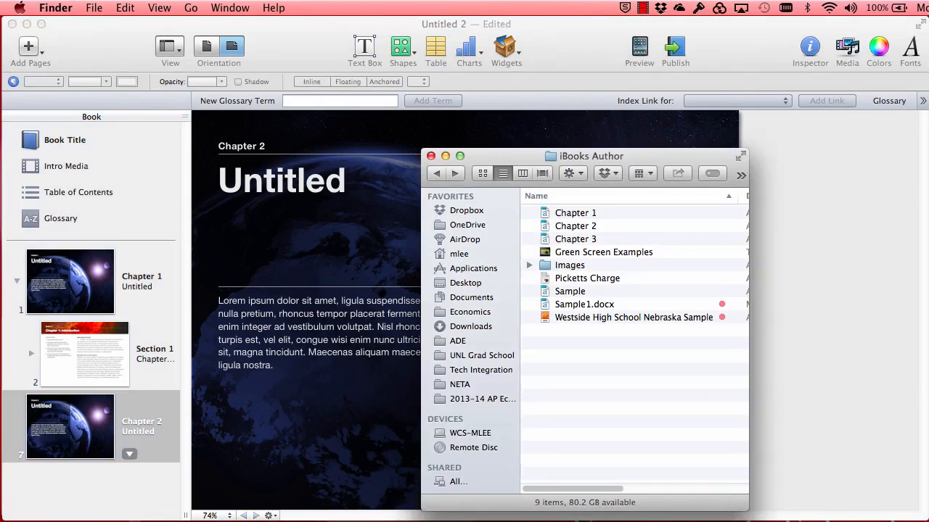
pyautogui.click(529, 265)
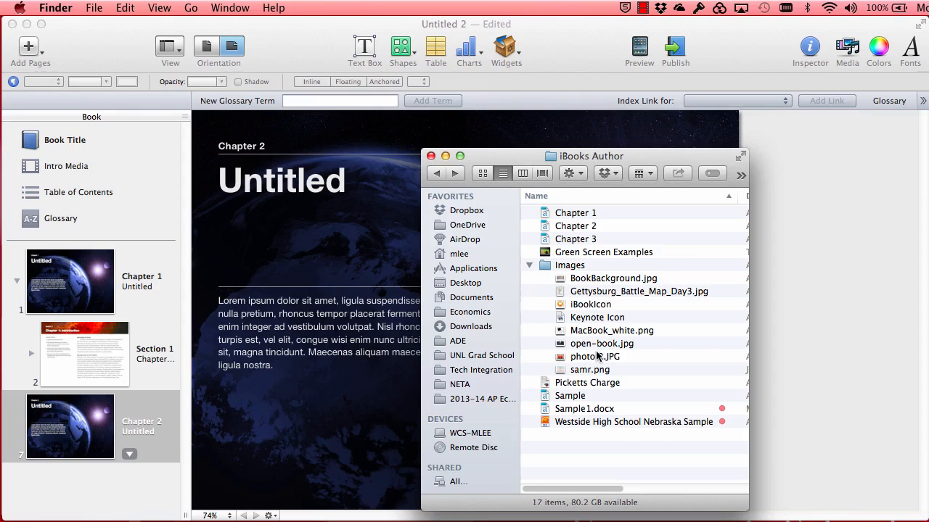
pyautogui.doubleClick(565, 410)
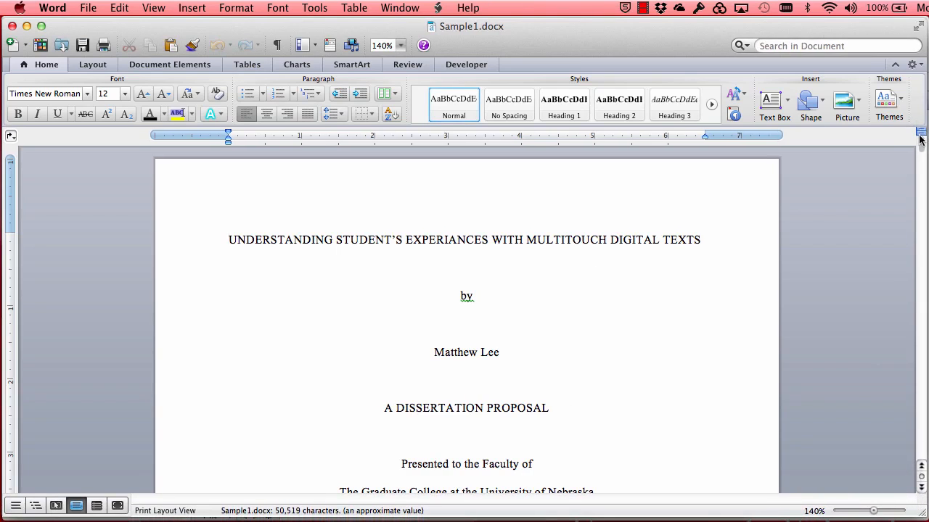
# - Insert a next-page section break directly before the Chapter 1 heading in Sample1.docx
pyautogui.moveTo(920, 144); pyautogui.dragTo(920, 170)
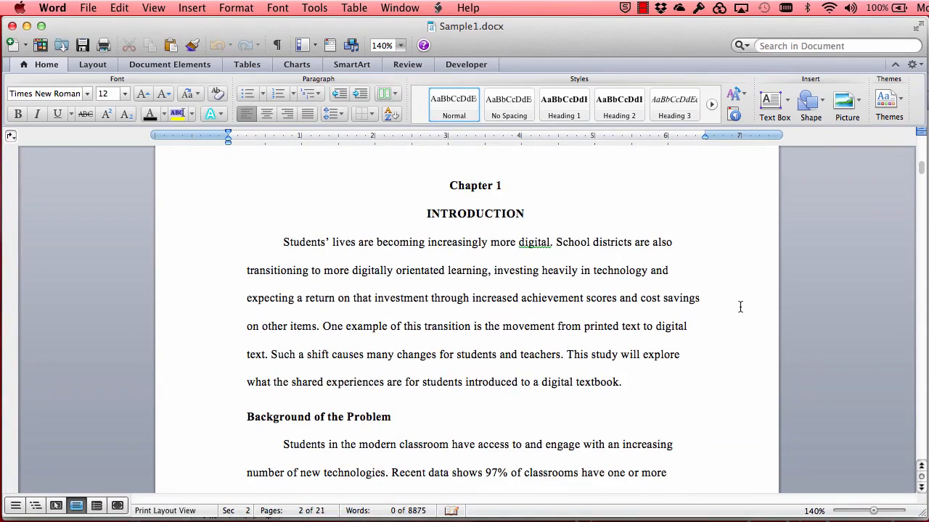
pyautogui.scroll(3, 482, 193)
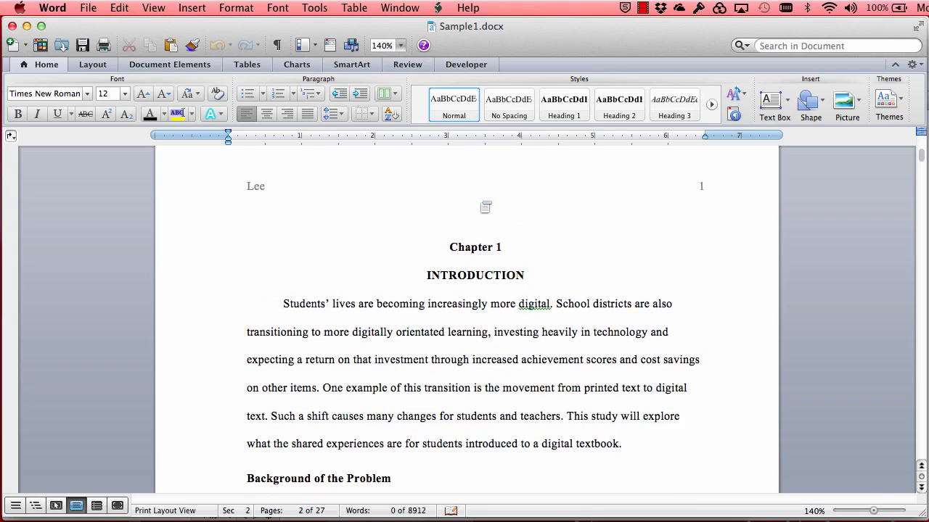
pyautogui.click(450, 245)
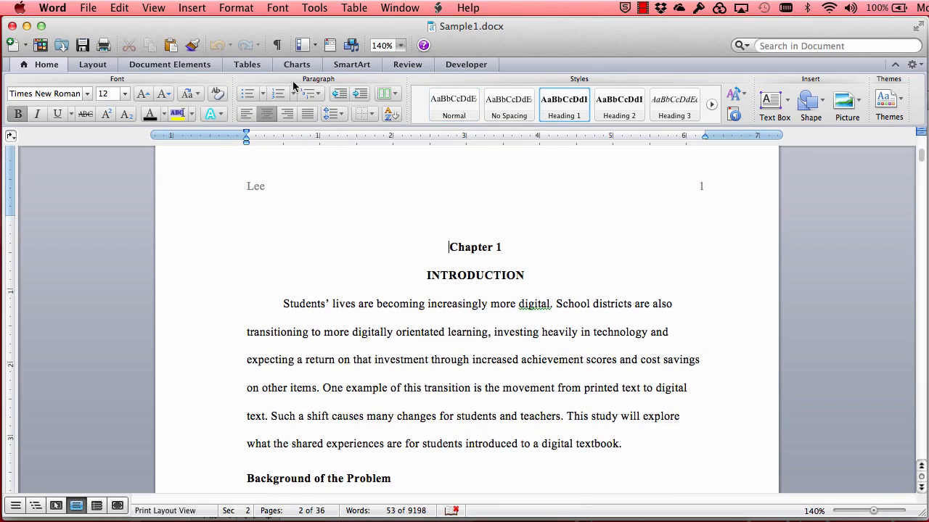
pyautogui.click(193, 10)
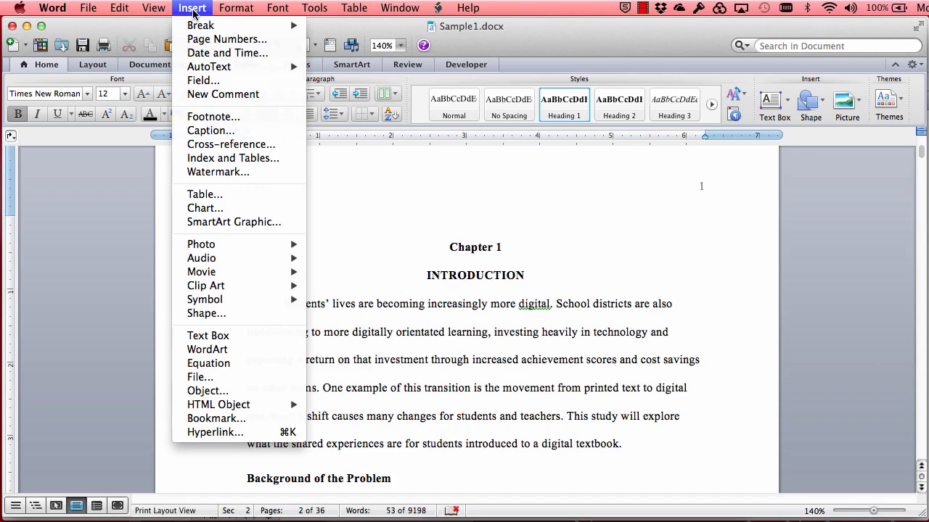
pyautogui.moveTo(193, 26)
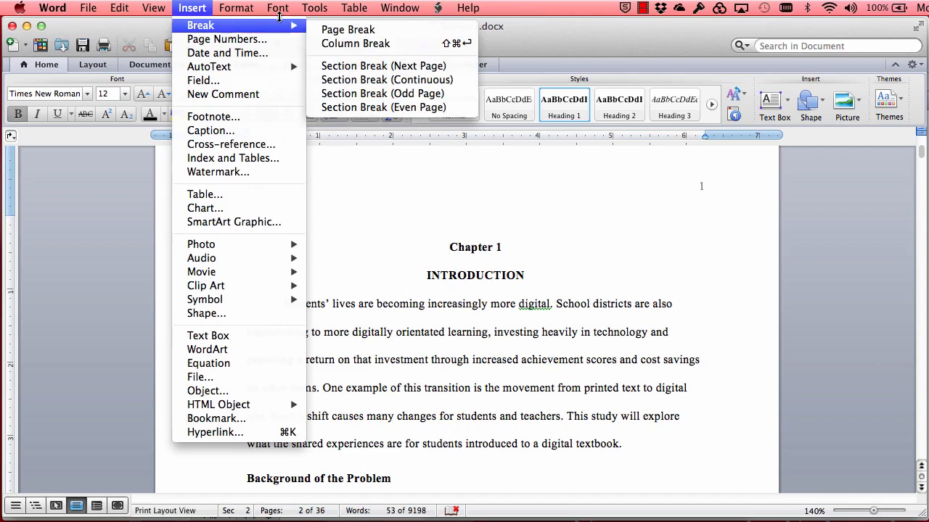
pyautogui.click(452, 66)
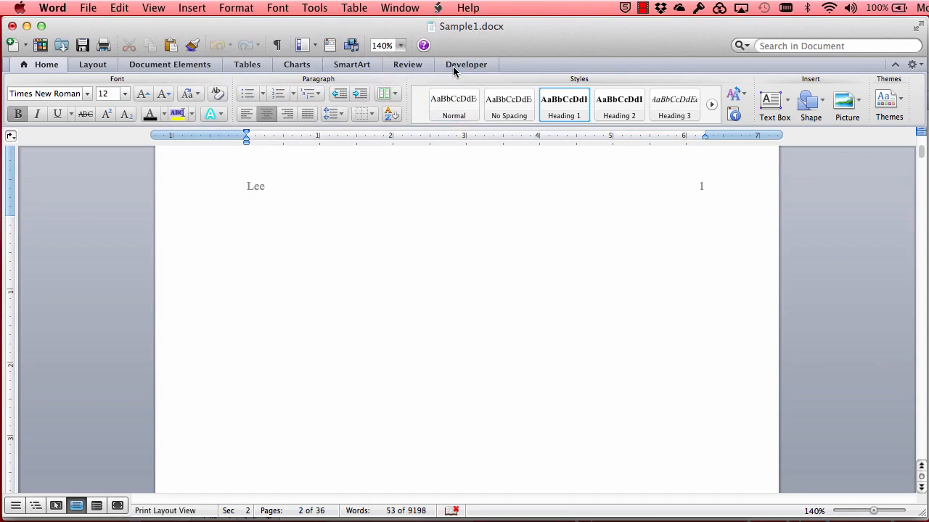
# - Insert a next-page section break directly before the CHAPTER 2 heading, Review of Selected Literature
pyautogui.scroll(-5, 444, 398)
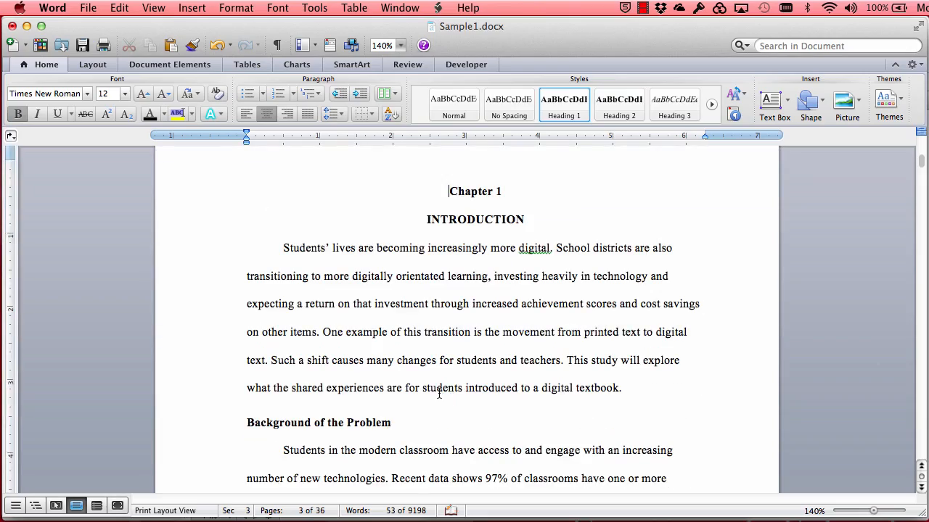
pyautogui.scroll(-15, 439, 393)
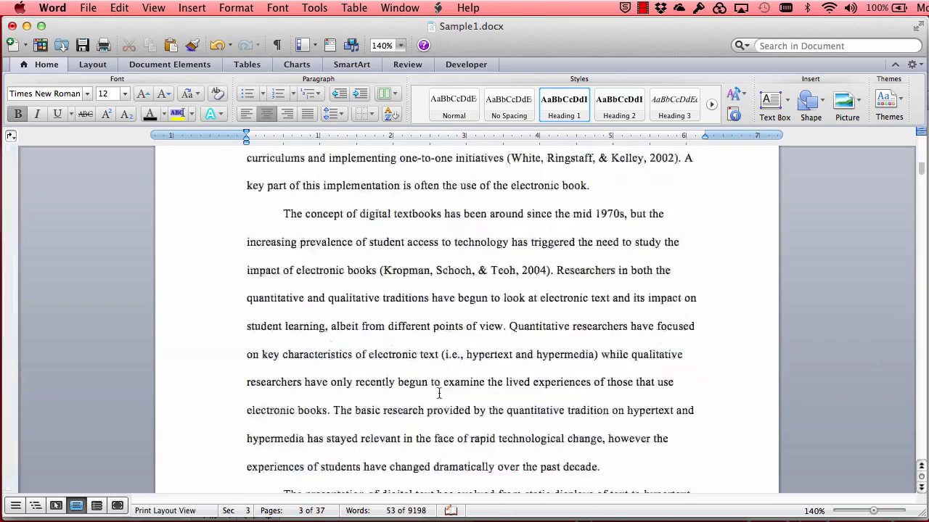
pyautogui.scroll(-20, 496, 429)
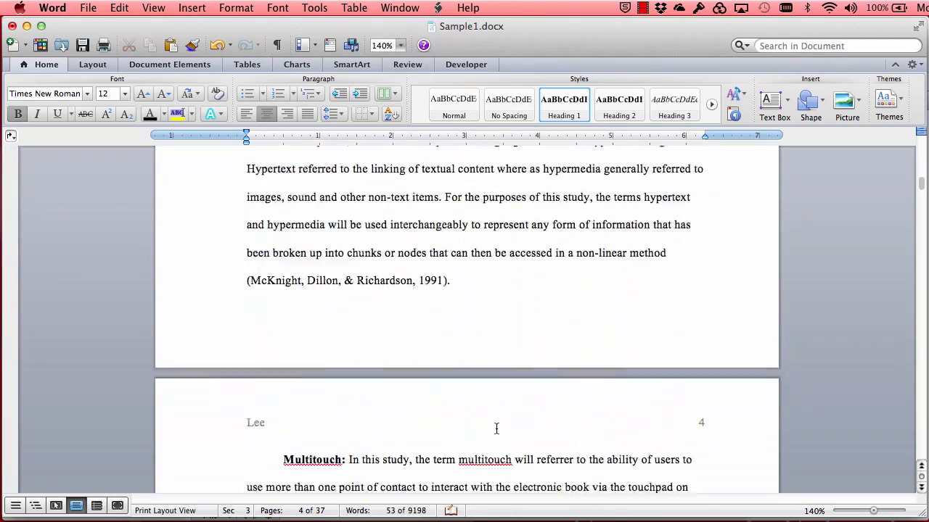
pyautogui.scroll(-20, 496, 429)
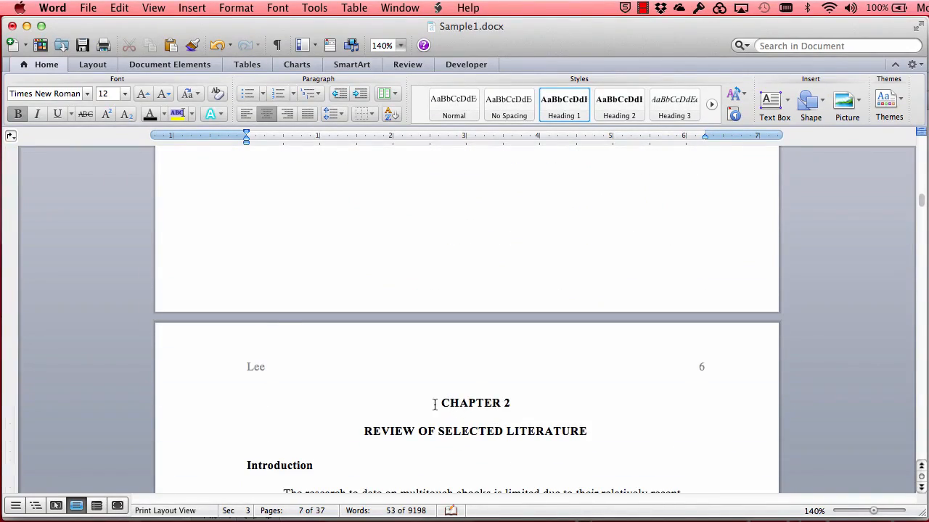
pyautogui.click(435, 405)
pyautogui.click(190, 8)
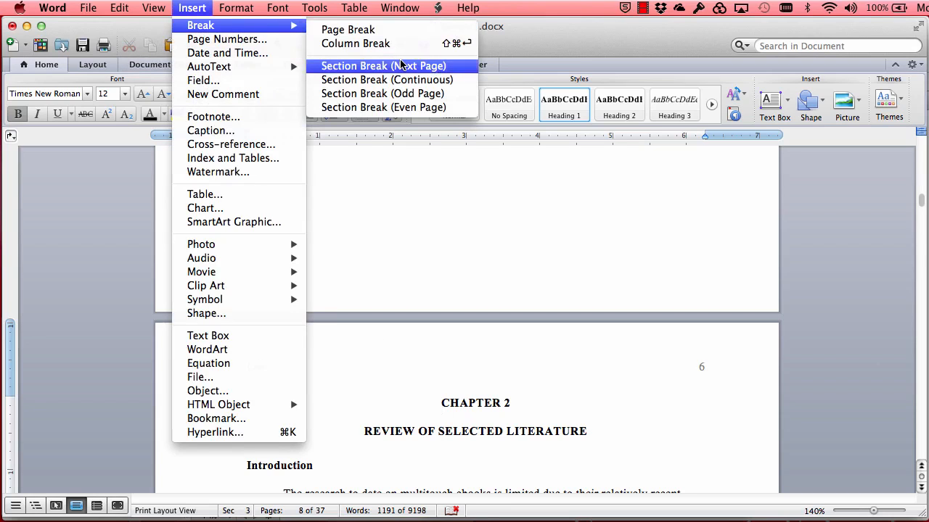
pyautogui.click(401, 66)
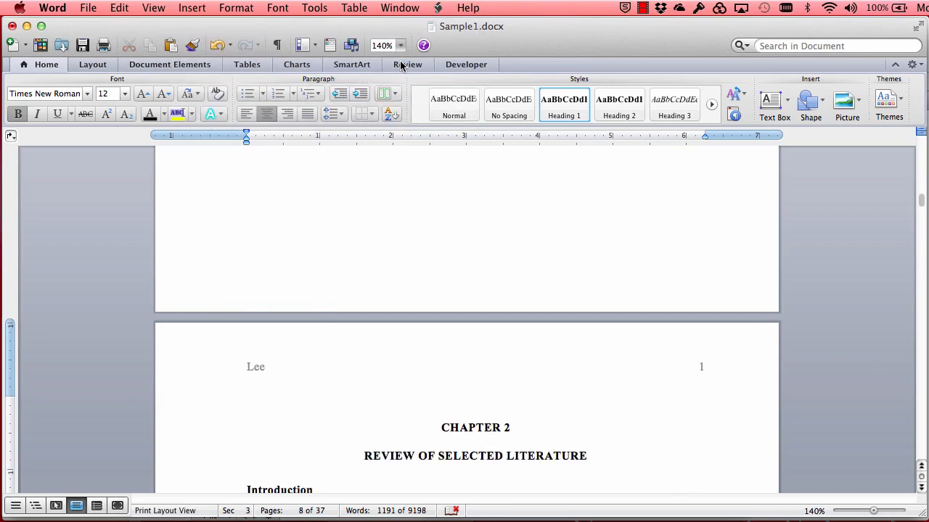
# - Insert a next-page section break directly before the CHAPTER 3 heading, Conceptual Framework and Methodology
pyautogui.scroll(-15, 419, 391)
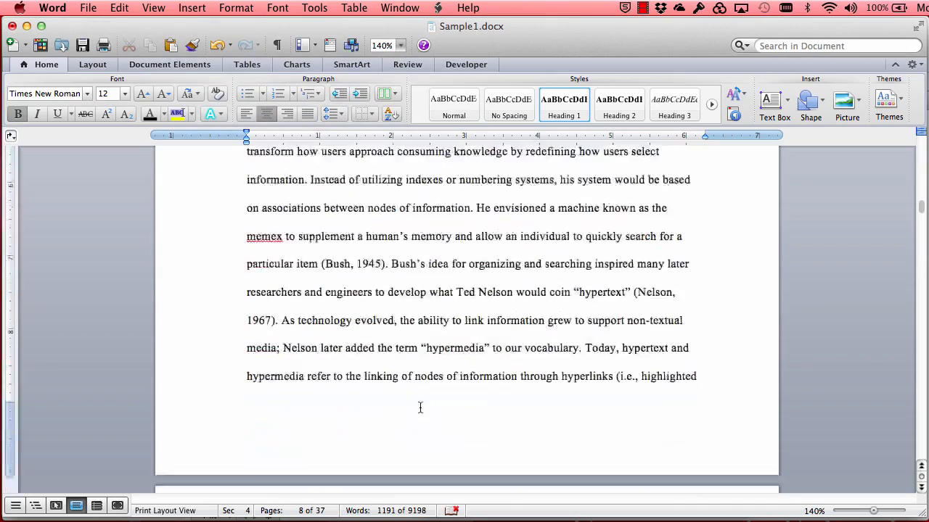
pyautogui.scroll(-20, 420, 408)
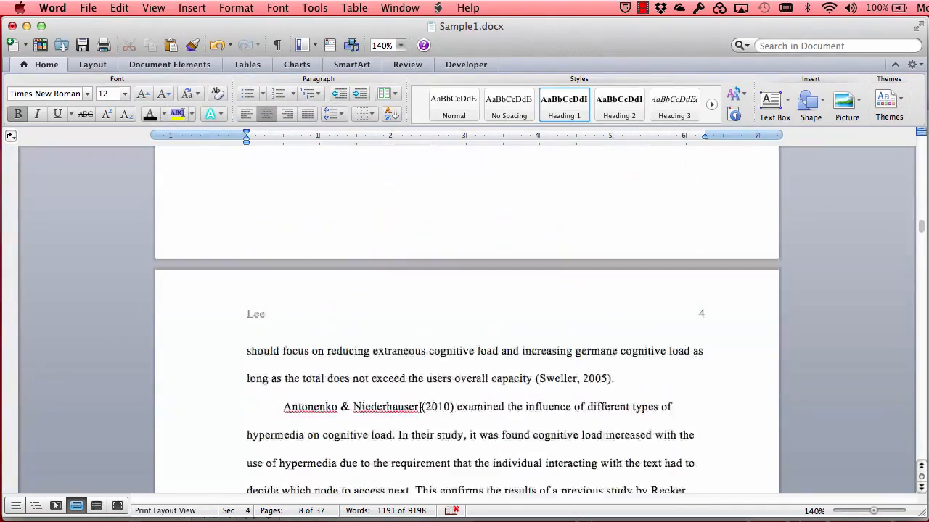
pyautogui.scroll(-20, 420, 408)
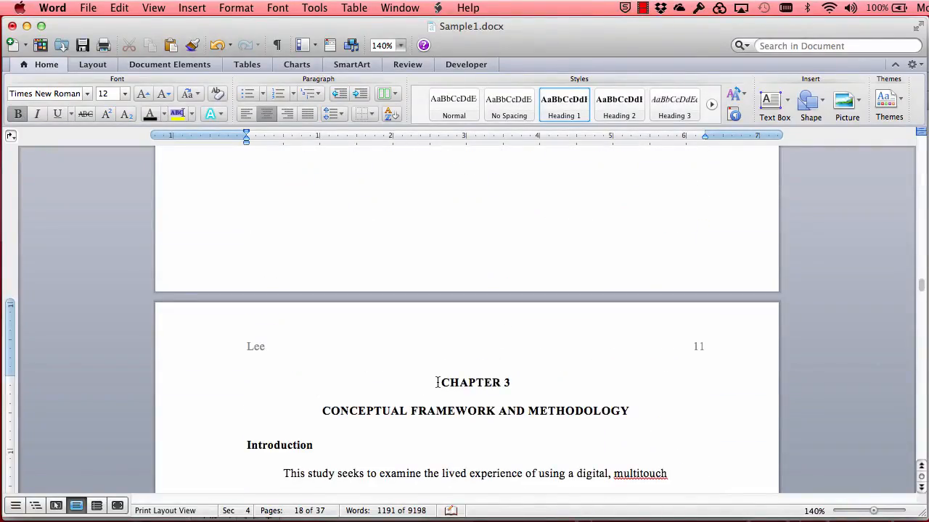
pyautogui.click(437, 382)
pyautogui.click(191, 8)
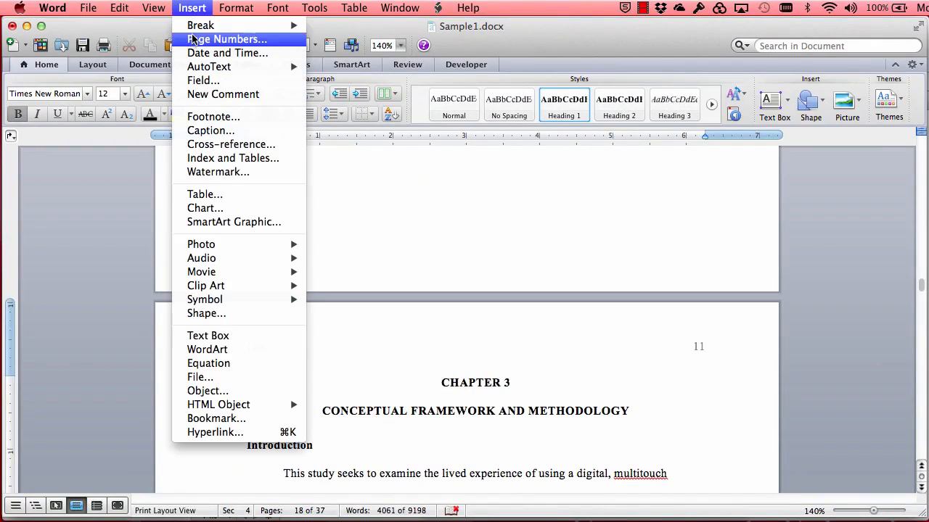
pyautogui.moveTo(197, 27)
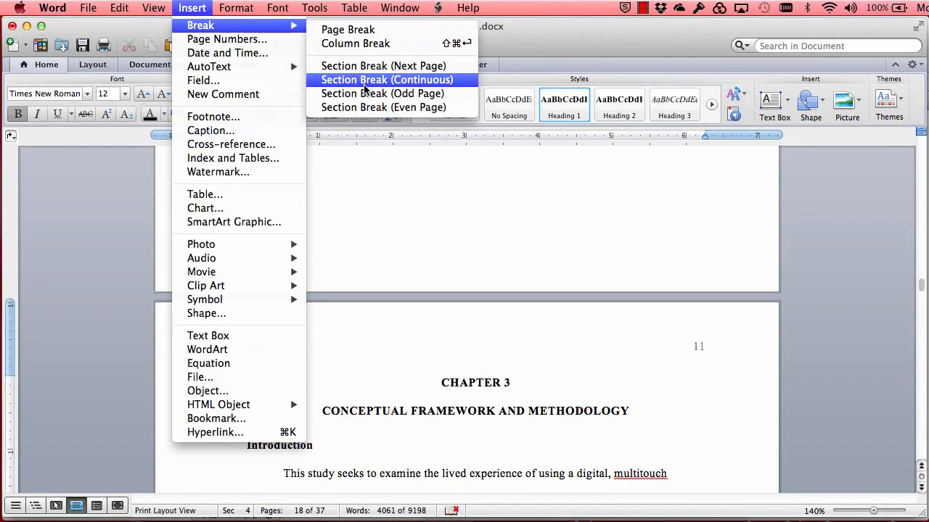
pyautogui.click(371, 67)
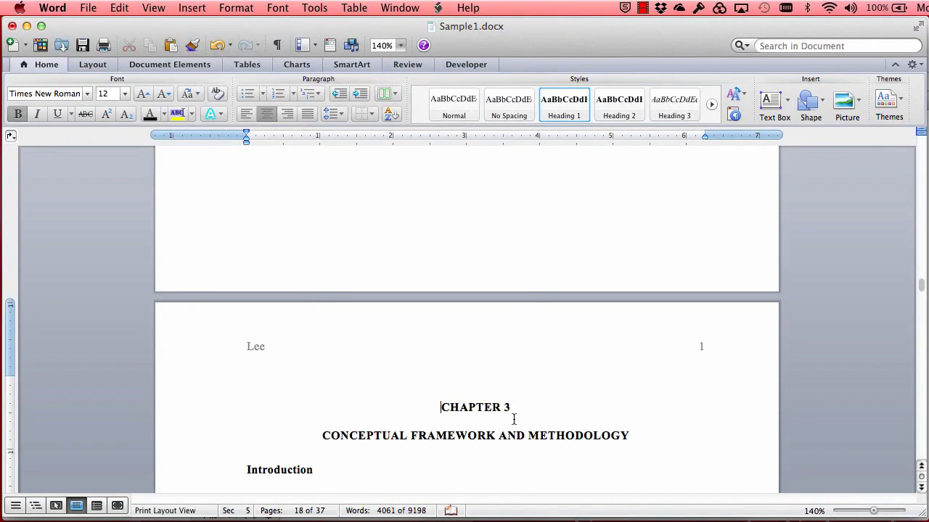
# - Save and close Sample1.docx, and return to the iBooks Author folder in Finder
pyautogui.click(82, 46)
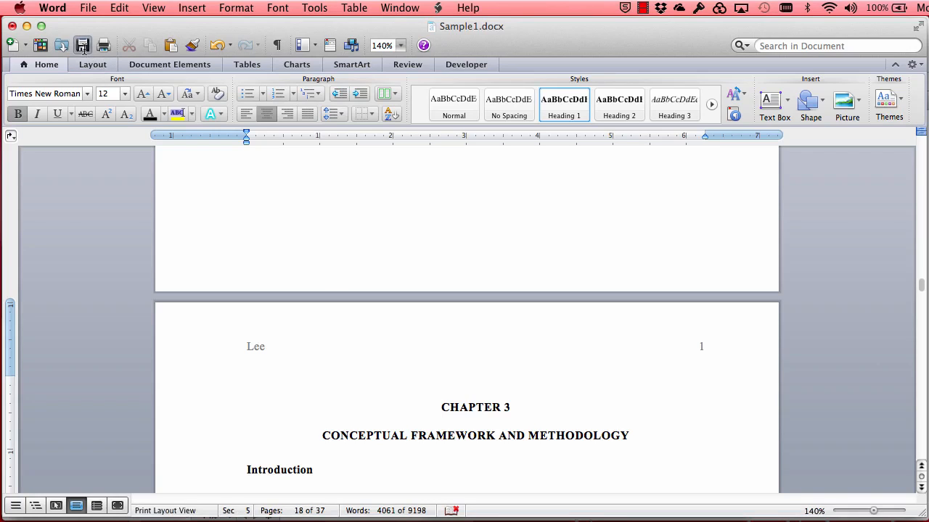
pyautogui.click(13, 27)
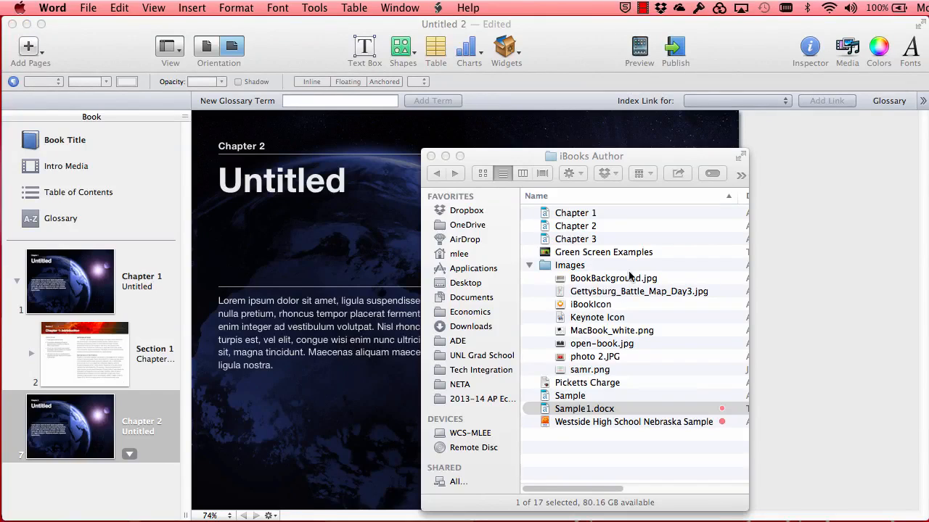
pyautogui.click(592, 442)
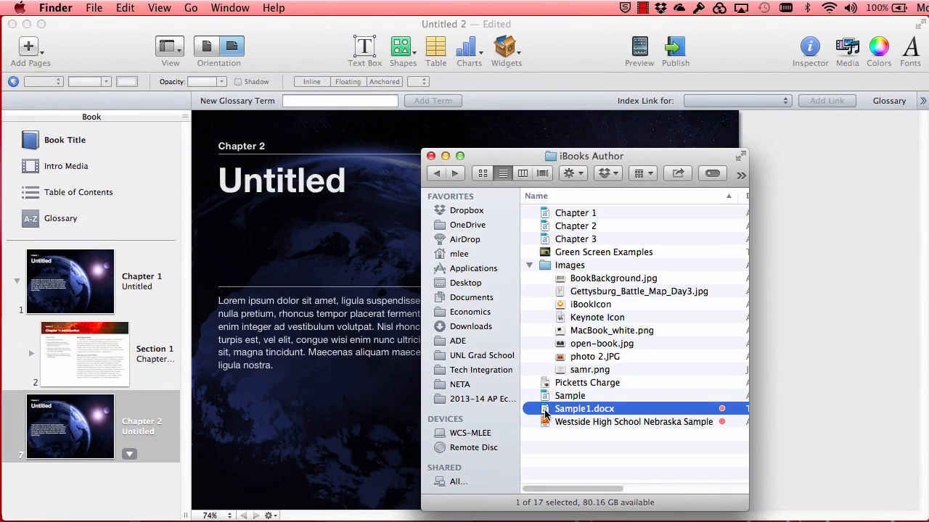
# - Import Sample1.docx from Finder into the book below Chapter 2, using the Section layout with document paragraph styles preserved
pyautogui.moveTo(545, 412); pyautogui.dragTo(99, 487)
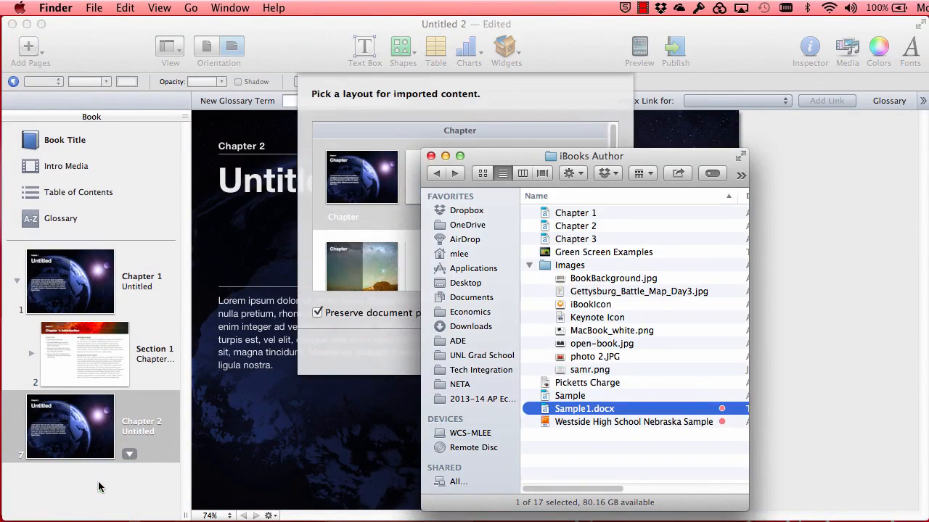
pyautogui.scroll(-5, 425, 245)
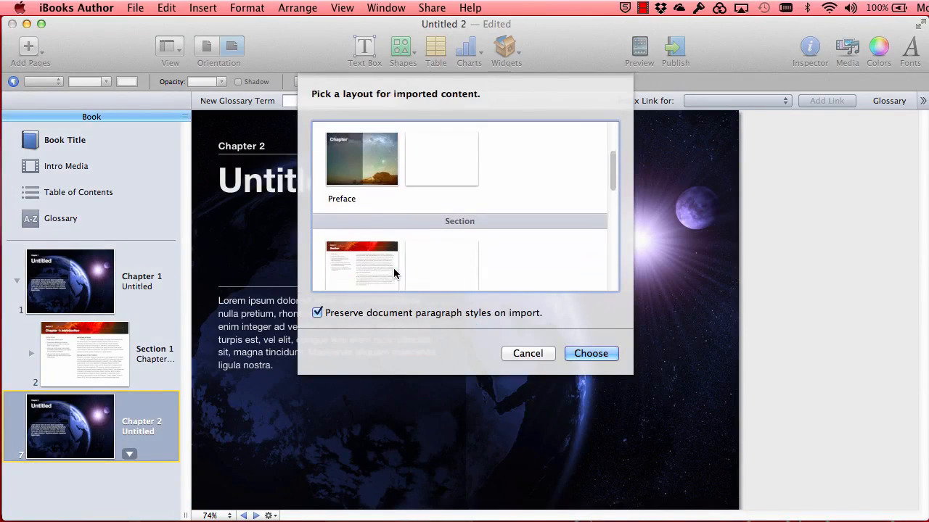
pyautogui.click(367, 223)
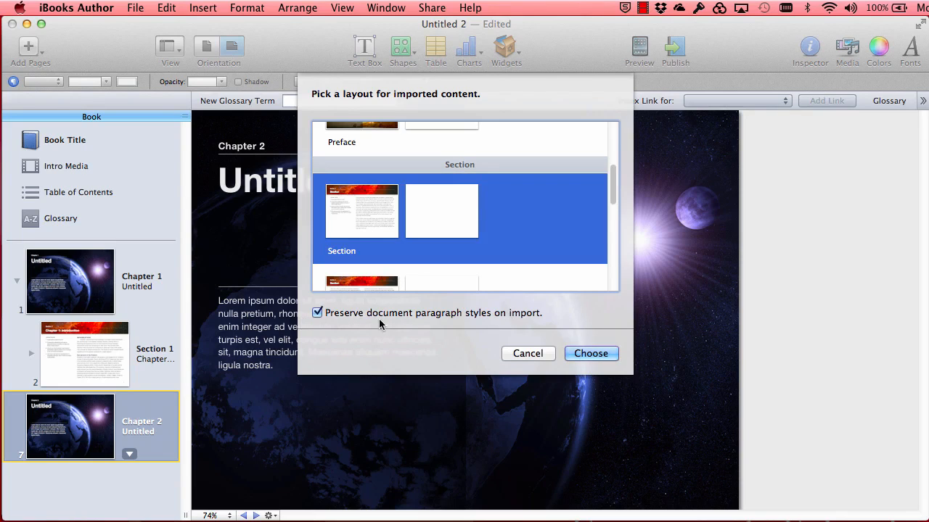
pyautogui.click(586, 354)
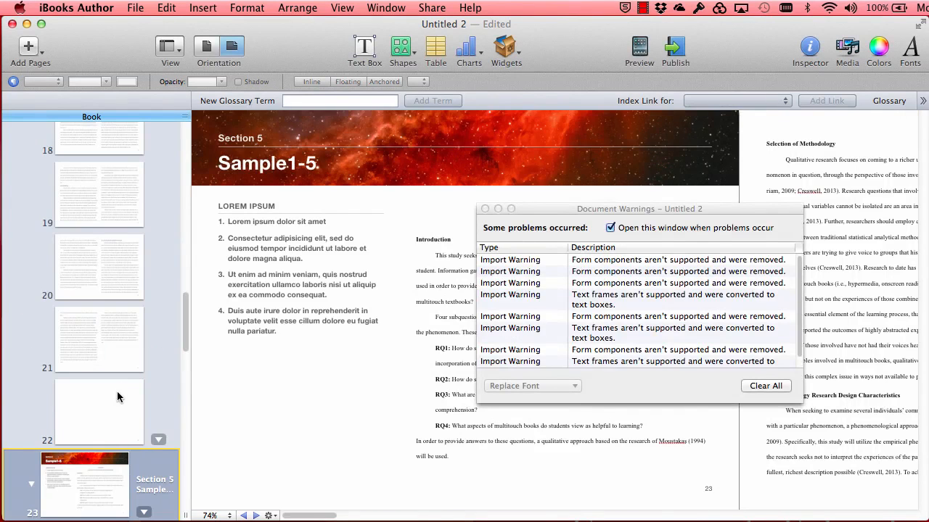
# - Display the imported Section 4 page and close the Document Warnings window
pyautogui.click(116, 391)
pyautogui.scroll(2, 117, 391)
pyautogui.scroll(3, 117, 391)
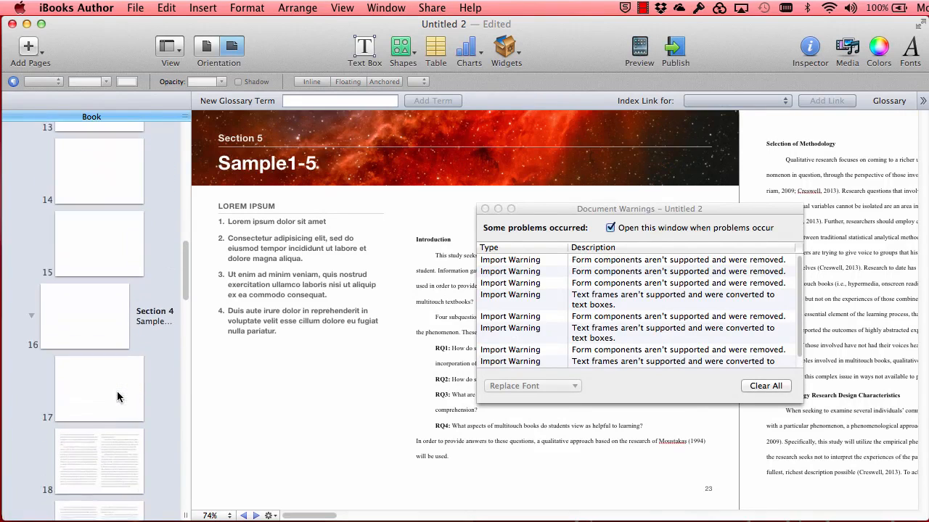
pyautogui.click(99, 336)
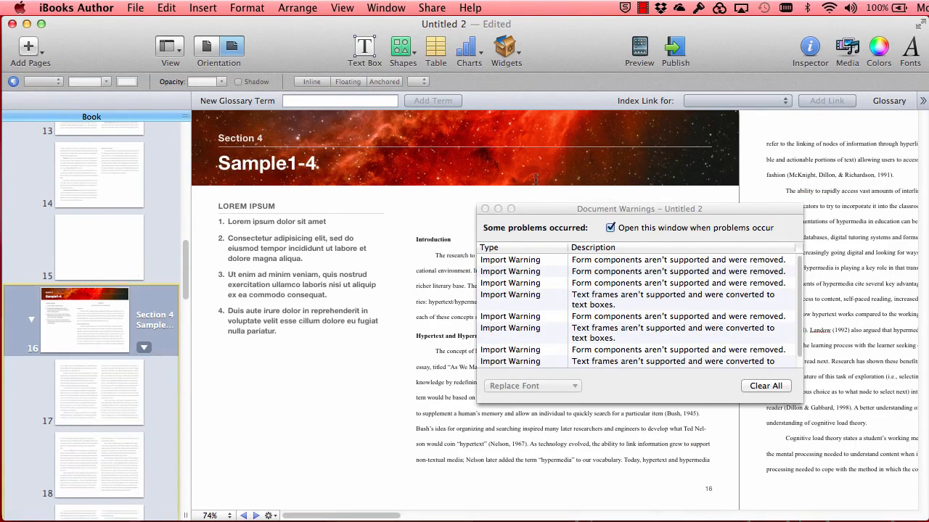
pyautogui.click(484, 208)
pyautogui.scroll(5, 69, 225)
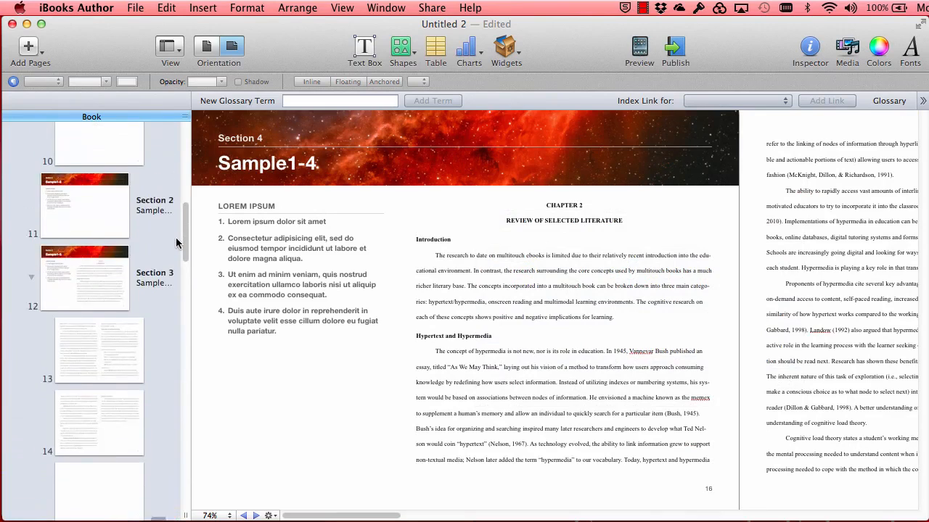
# - Look through imported Sections 1 to 4 to examine how the section breaks divided the Word text, collapsing Section 1's pages
pyautogui.click(70, 226)
pyautogui.scroll(1, 70, 226)
pyautogui.scroll(5, 70, 226)
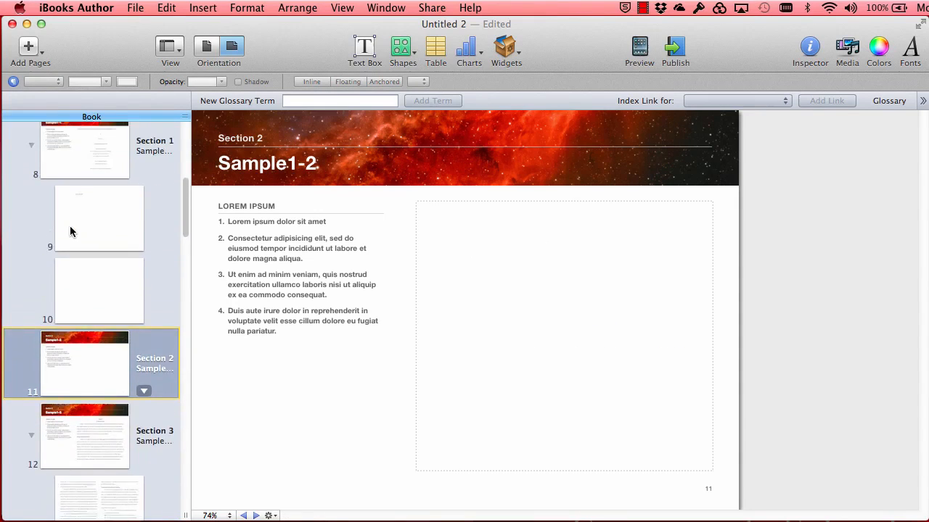
pyautogui.click(73, 271)
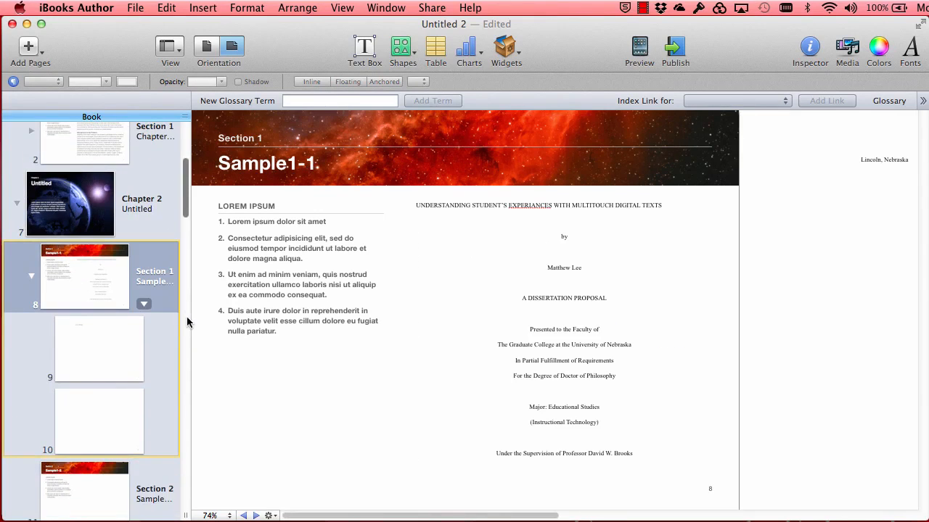
pyautogui.click(31, 277)
pyautogui.click(73, 351)
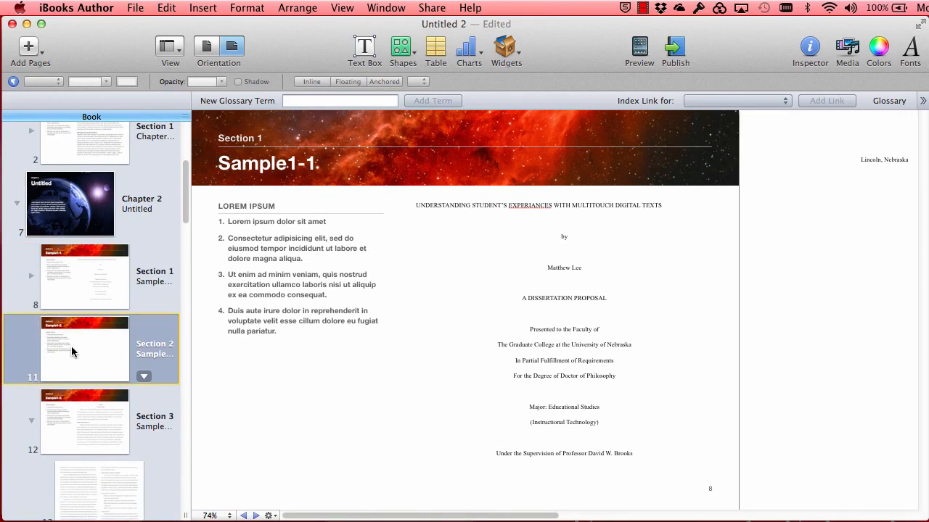
pyautogui.click(41, 419)
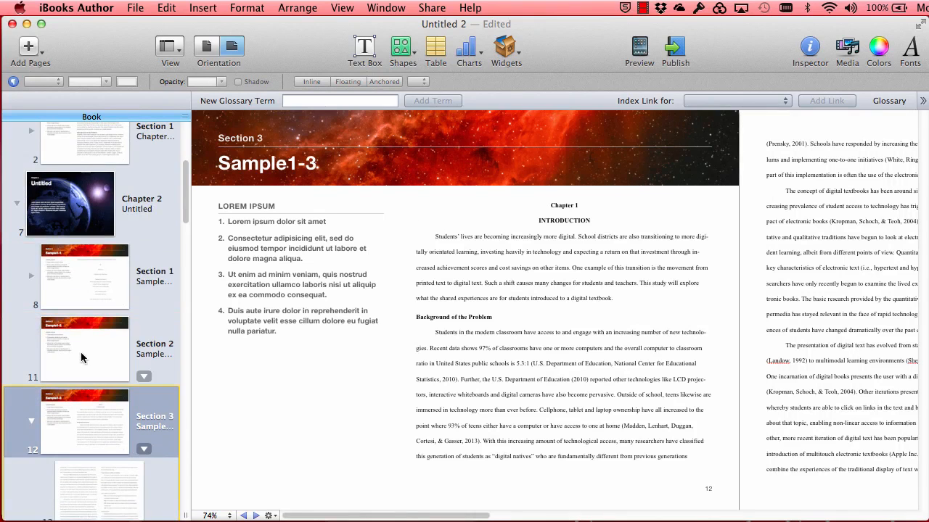
pyautogui.hscroll(15, 456, 339)
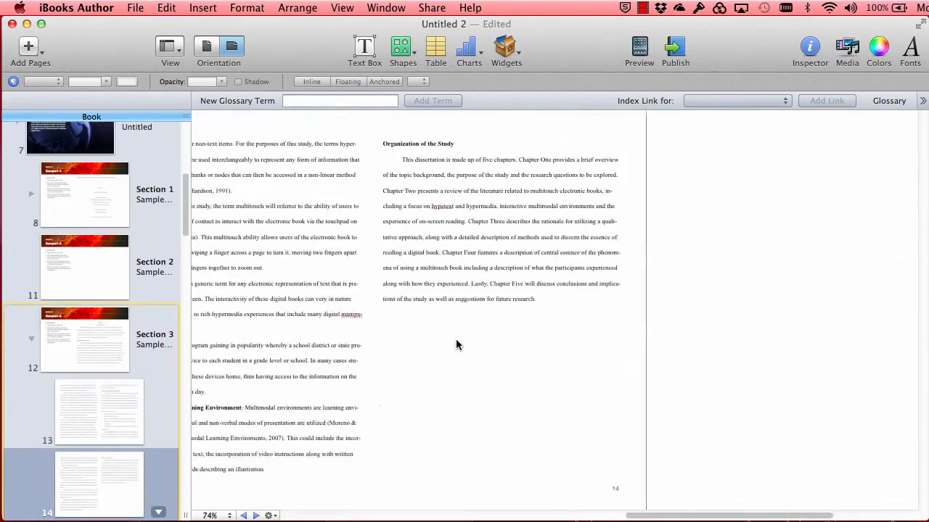
pyautogui.scroll(-5, 148, 370)
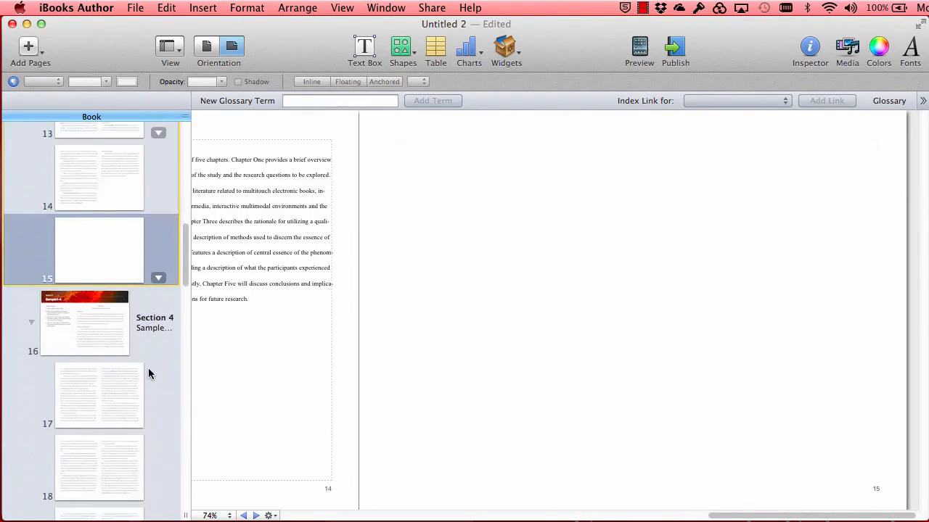
pyautogui.click(104, 272)
pyautogui.scroll(-1, 487, 374)
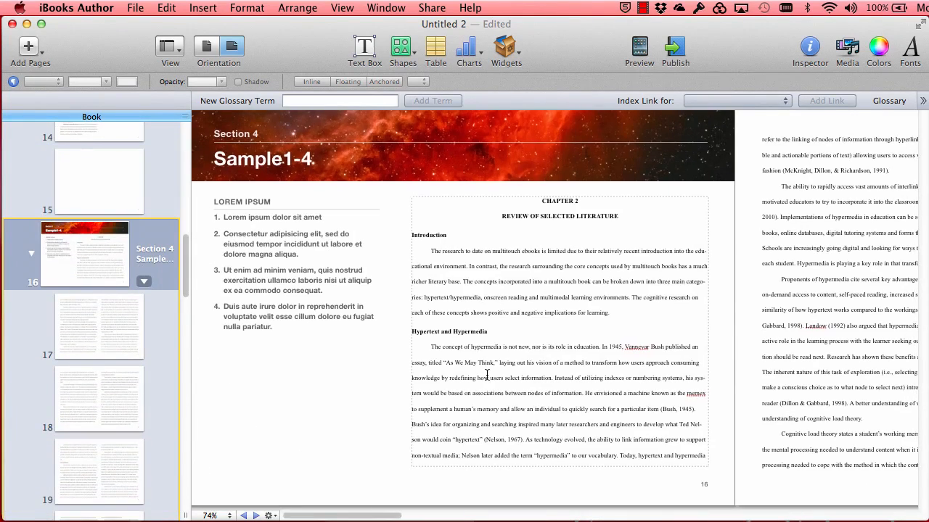
# - Display the opening page of imported Section 5 to examine how the Word text was divided there
pyautogui.scroll(-5, 165, 421)
pyautogui.click(156, 430)
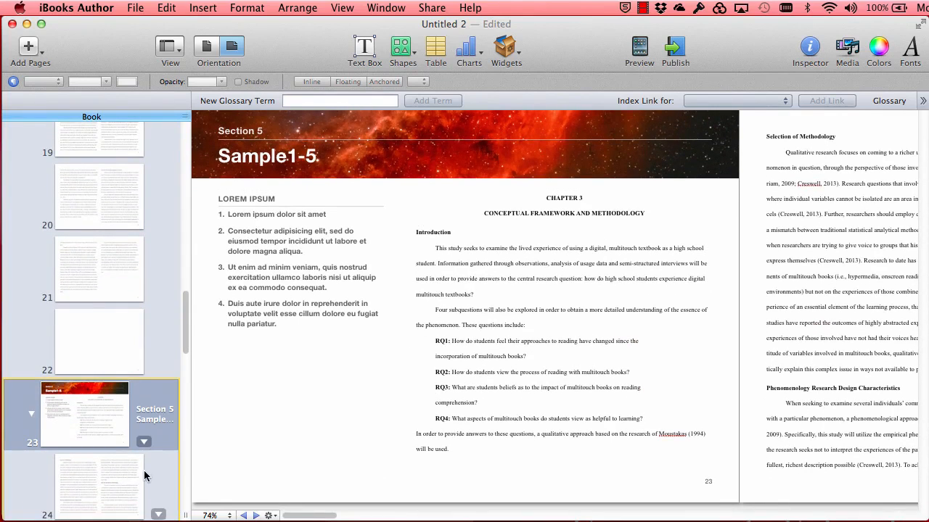
pyautogui.scroll(-3, 144, 471)
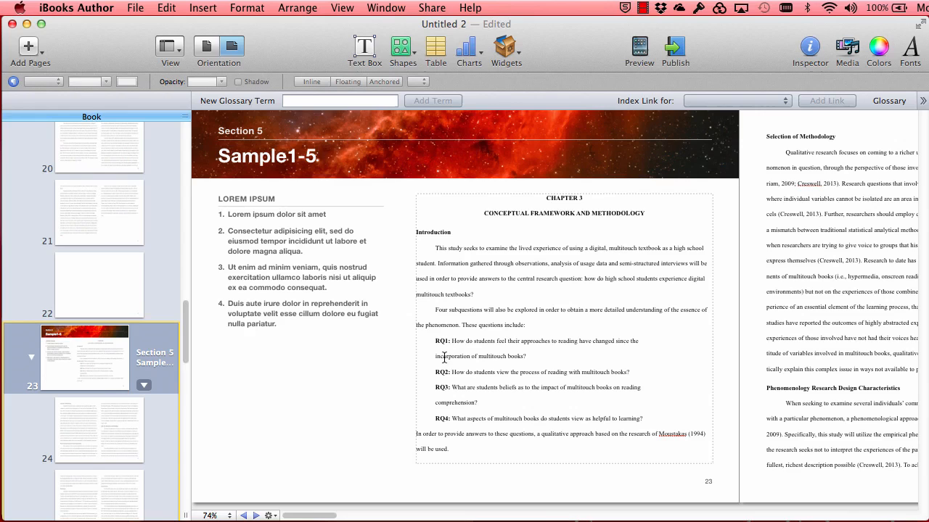
# - Switch to Word and examine the available break types for Sample1.docx, including Section Break (Next Page)
pyautogui.press('super+Tab')
pyautogui.click(154, 7)
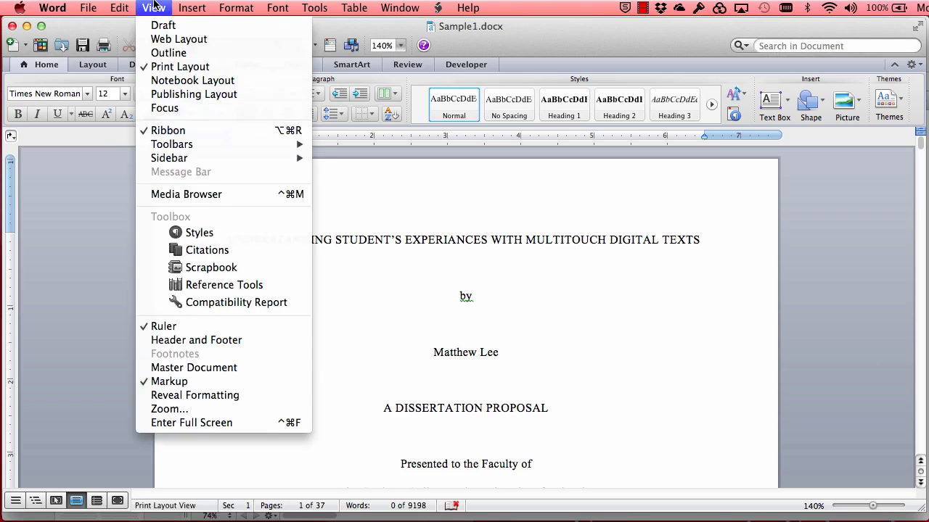
pyautogui.moveTo(192, 7)
pyautogui.moveTo(225, 29)
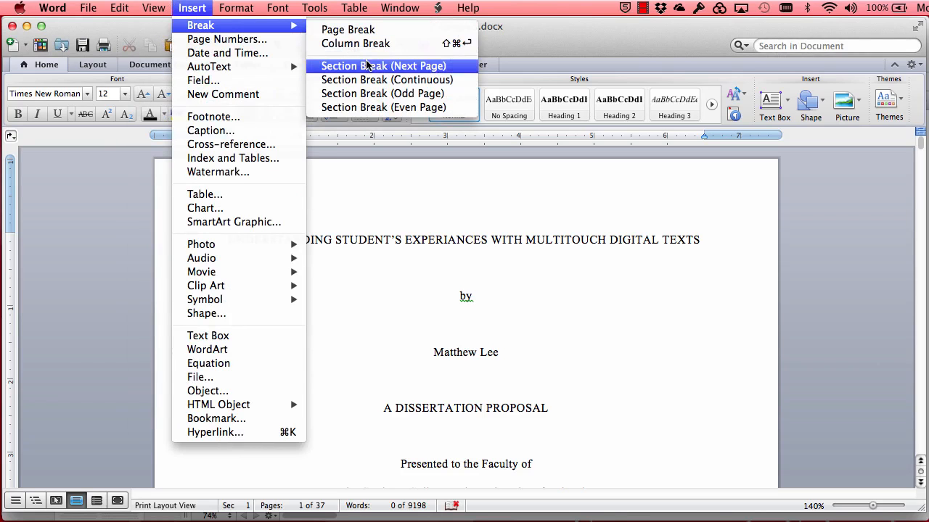
pyautogui.click(457, 67)
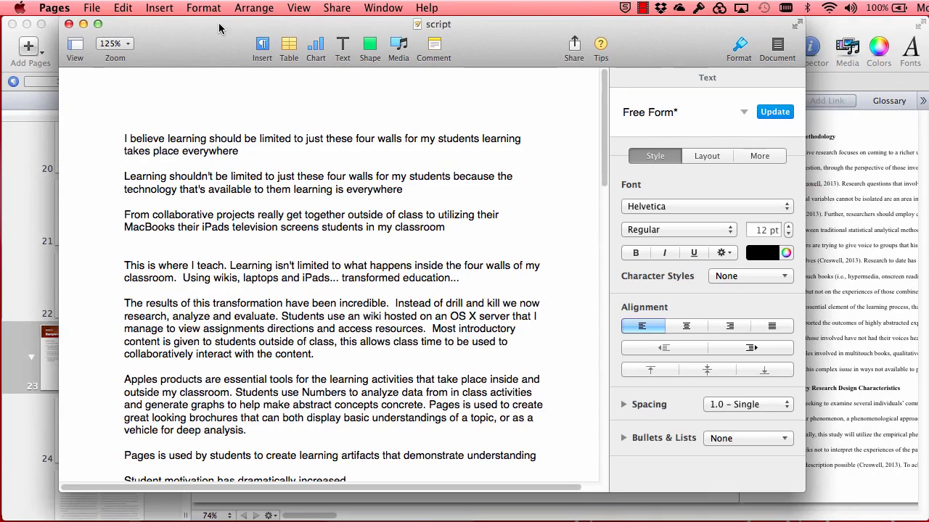
# - Insert a section break in the Pages document script above the paragraph starting "This is where I teach" and check the text after it
pyautogui.click(160, 8)
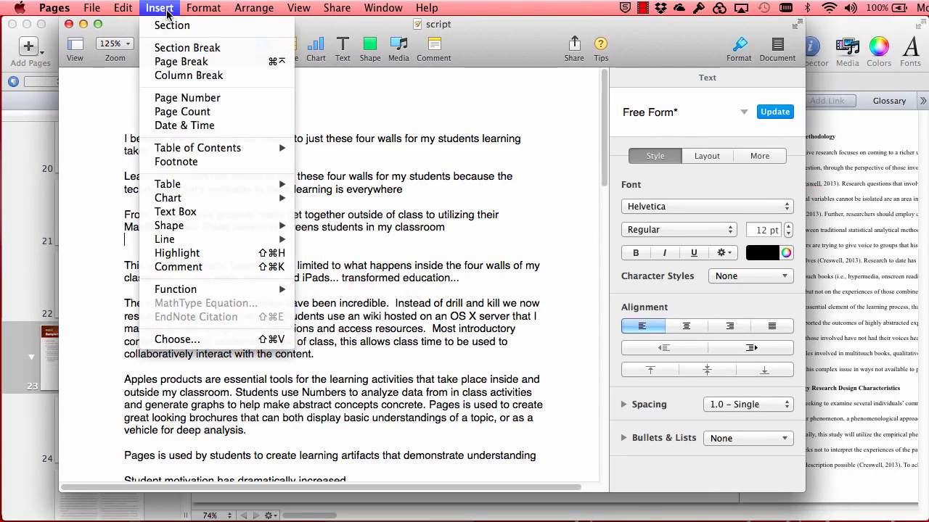
pyautogui.click(179, 49)
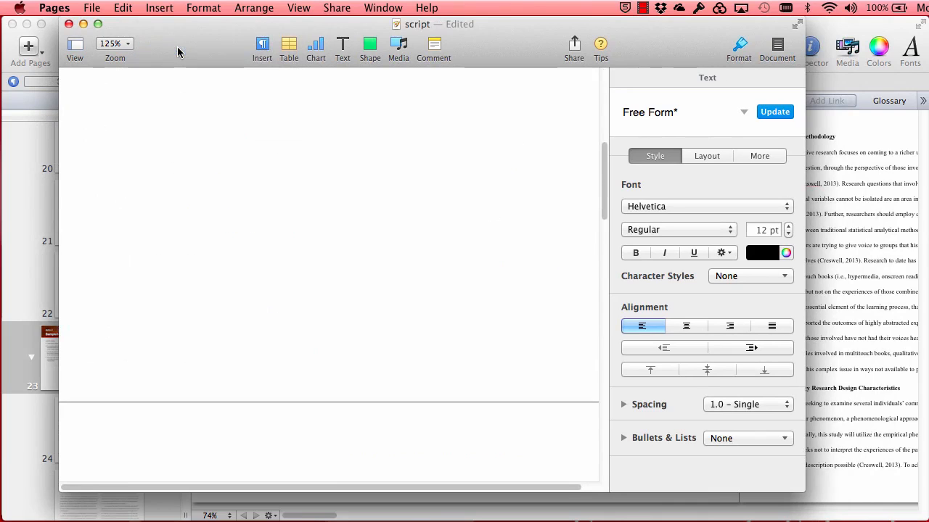
pyautogui.click(195, 343)
pyautogui.press('super+v')
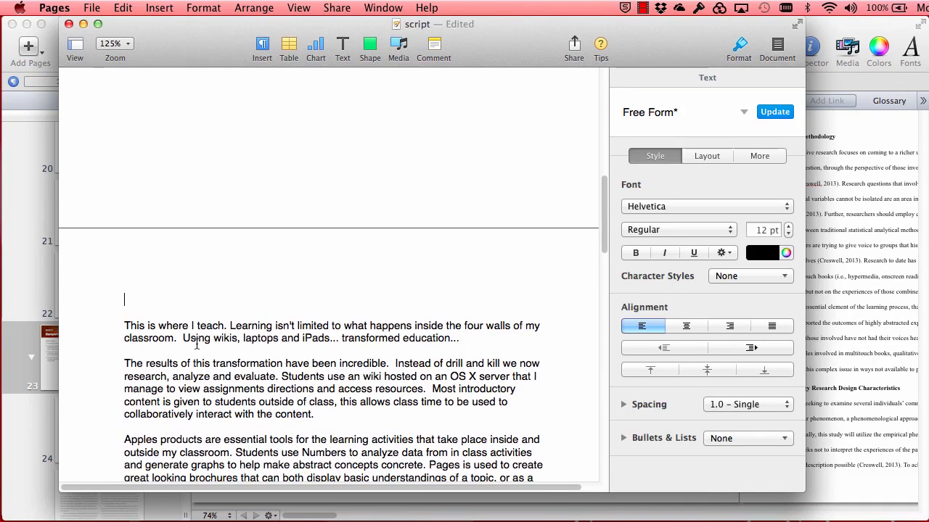
pyautogui.scroll(-4, 195, 343)
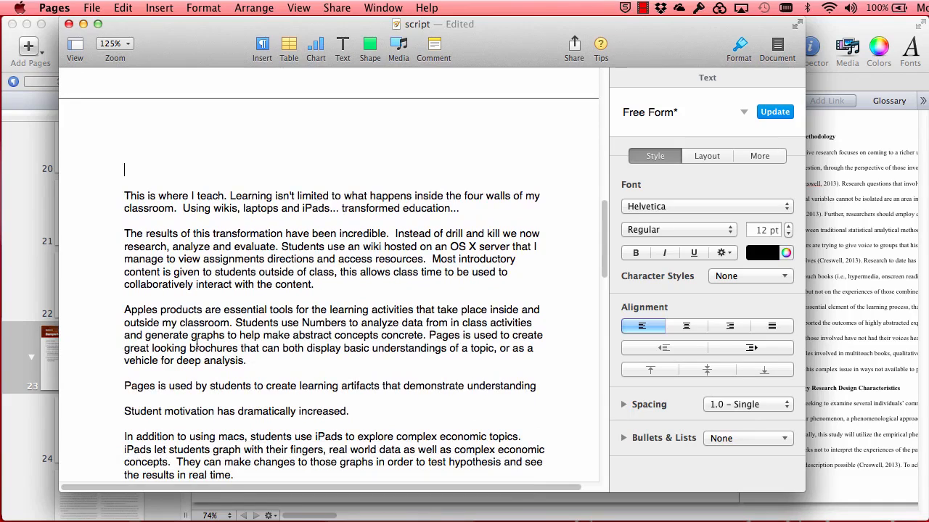